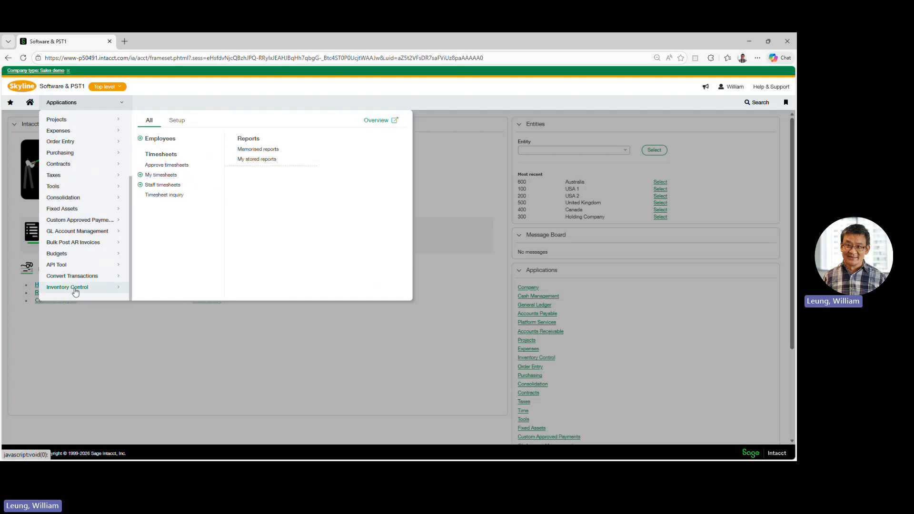
# Open item 1007 Servers from the Inventory Control items list for editing and review its general, inventory and sales settings.
pyautogui.moveTo(71, 289)
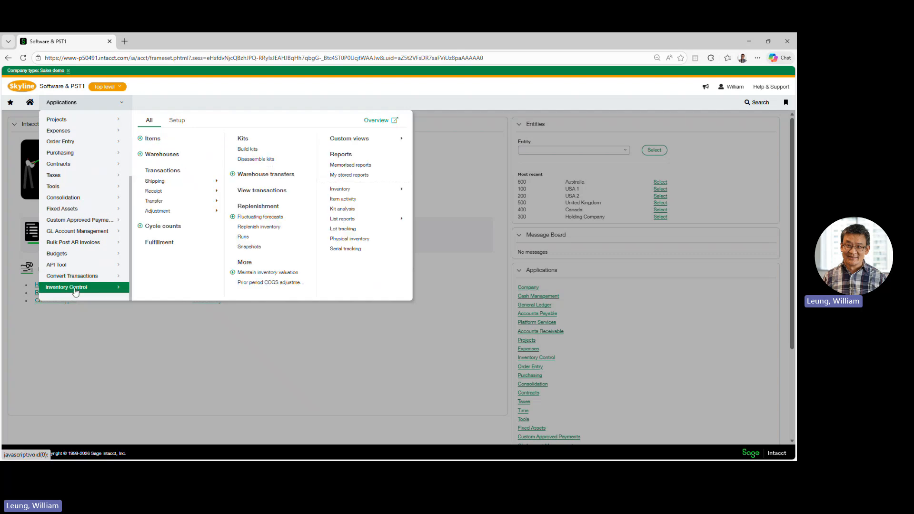
pyautogui.click(153, 139)
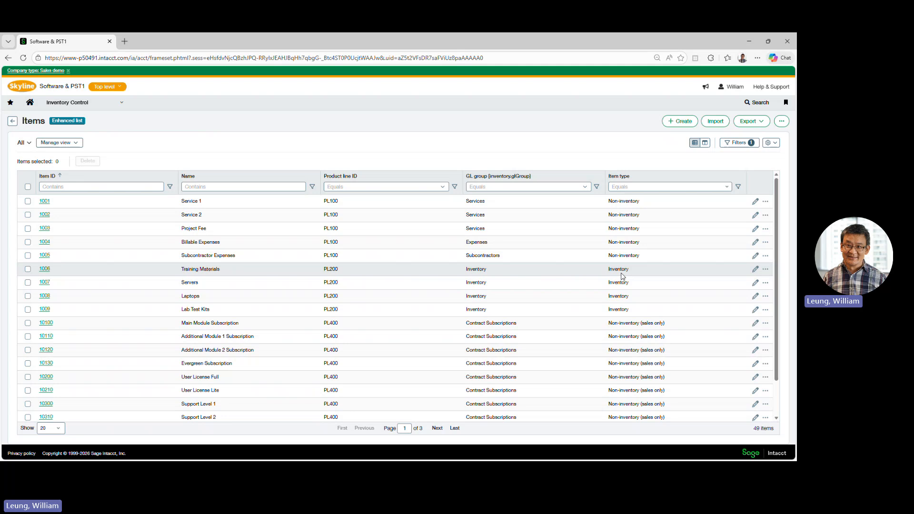
pyautogui.click(756, 284)
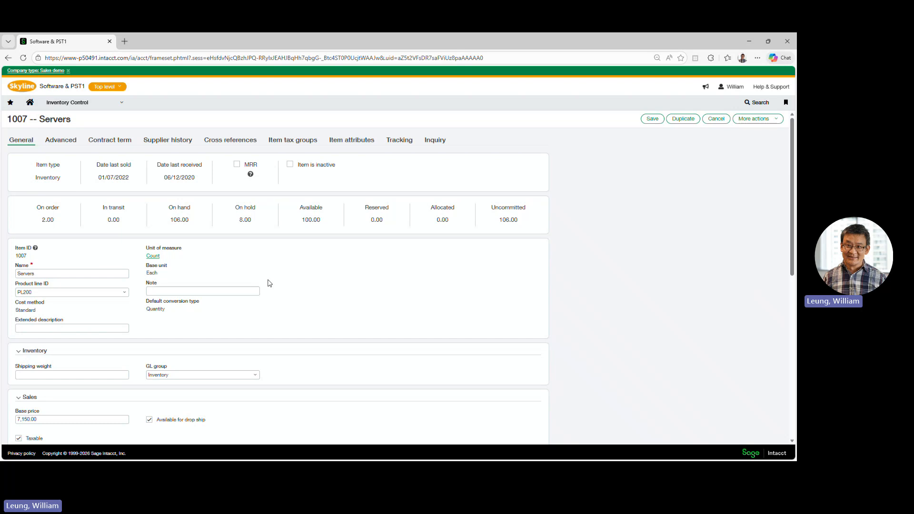
pyautogui.scroll(-2, 348, 306)
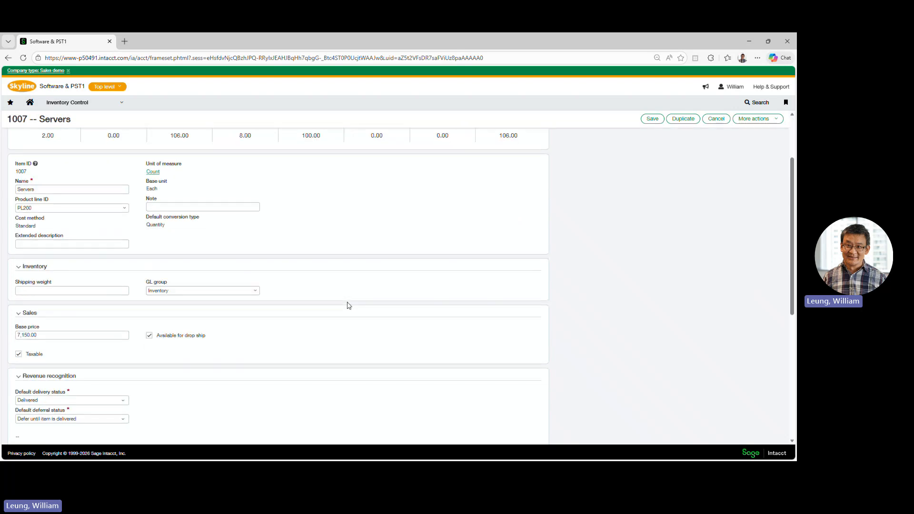
pyautogui.scroll(1, 349, 305)
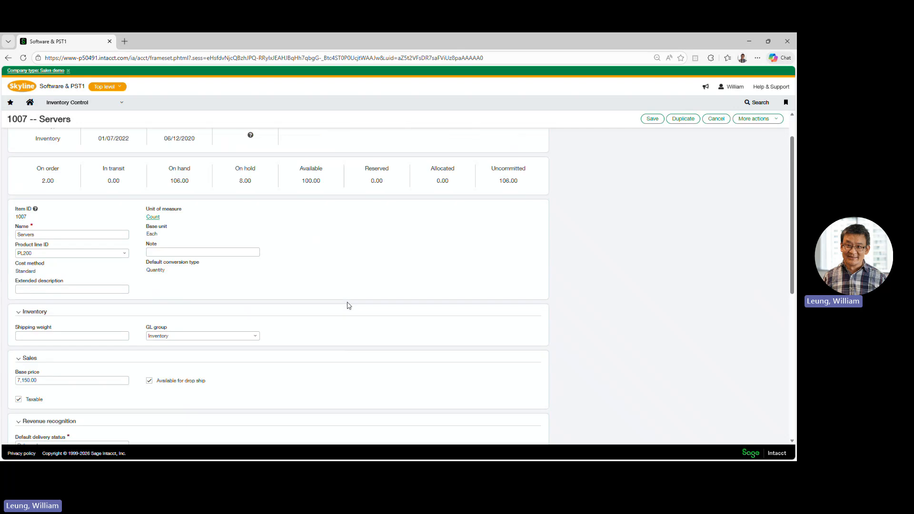
pyautogui.scroll(1, 349, 306)
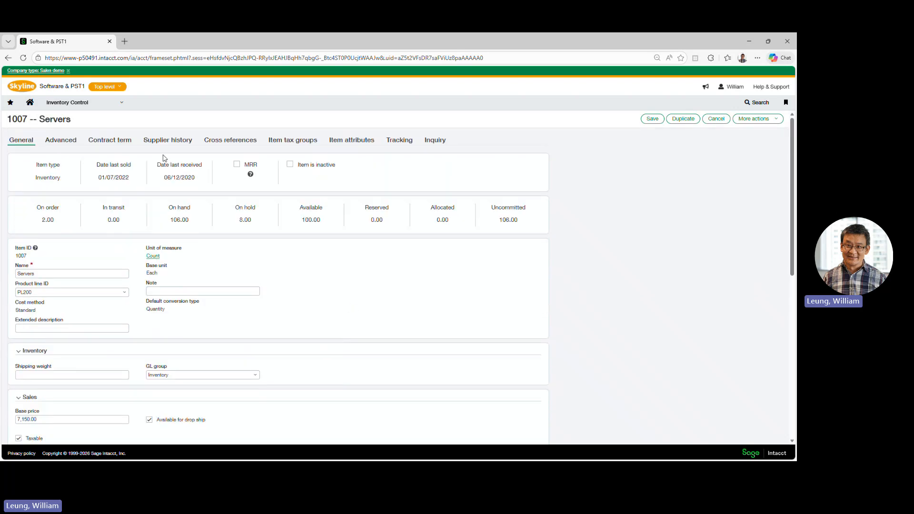
# Review the Servers item's advanced tracking, precision and landed cost settings, and check its cost method in the general details.
pyautogui.click(68, 142)
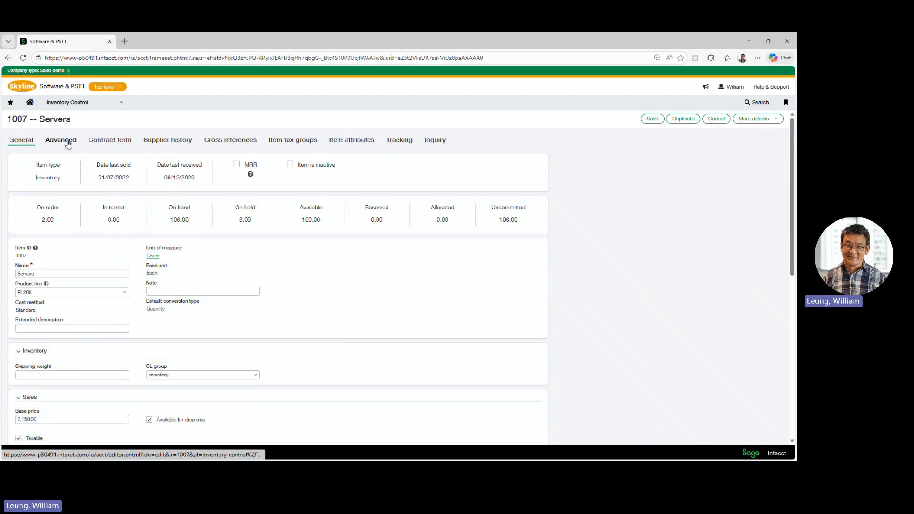
pyautogui.scroll(-1, 207, 295)
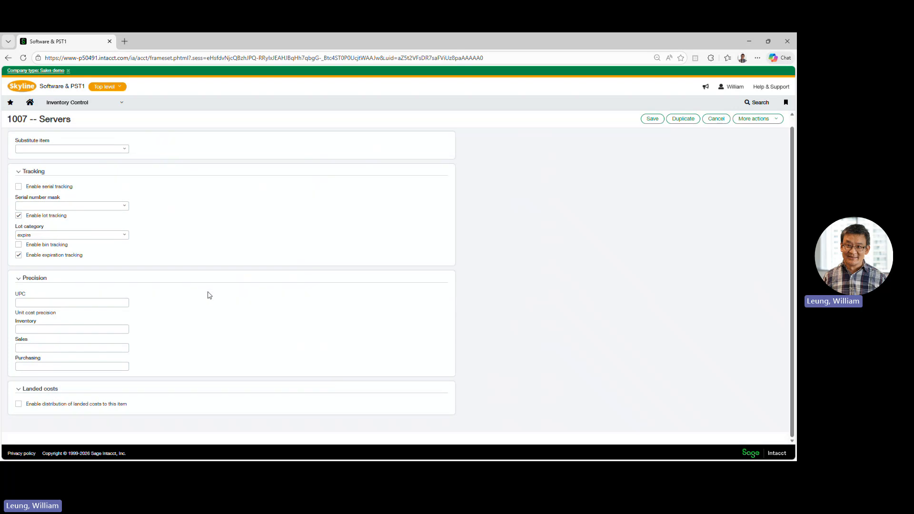
pyautogui.scroll(1, 208, 296)
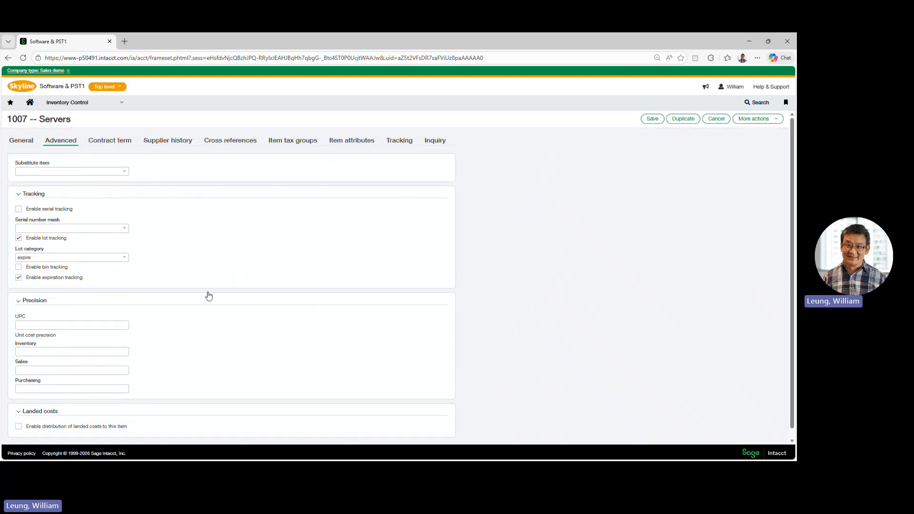
pyautogui.click(25, 144)
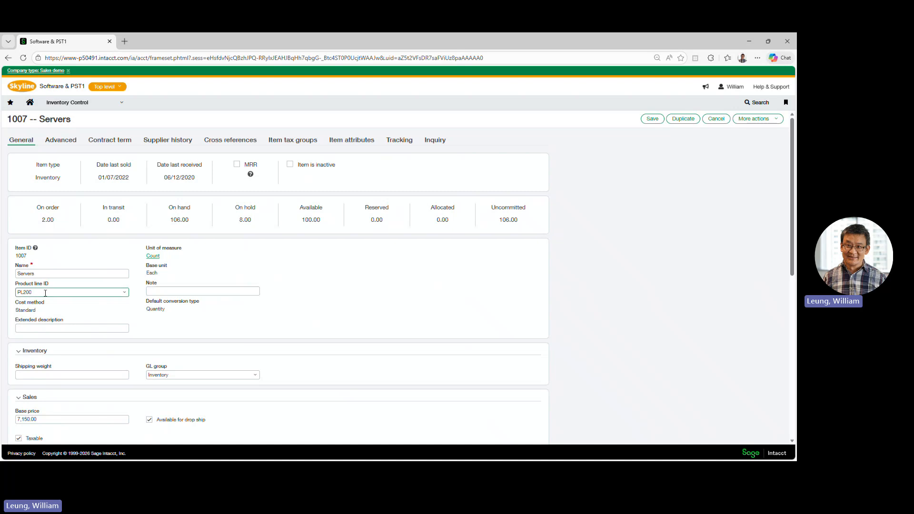
pyautogui.moveTo(17, 304); pyautogui.dragTo(46, 306)
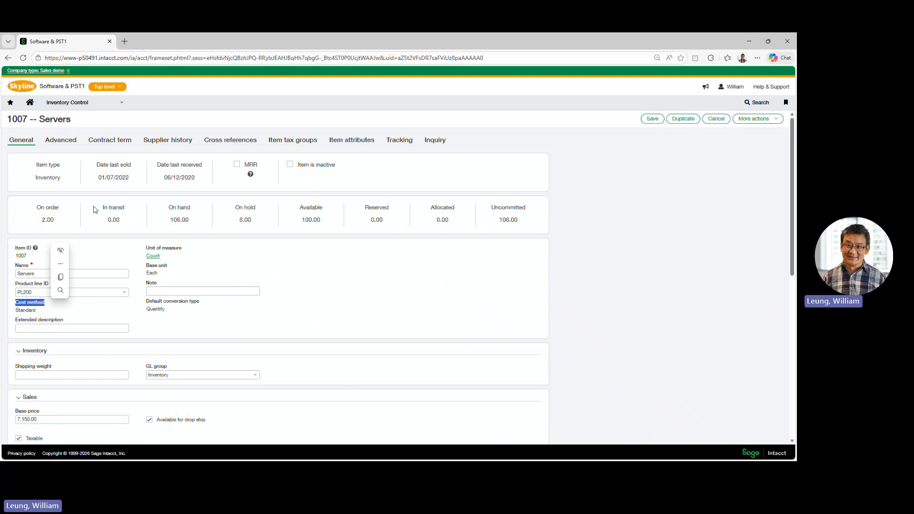
# Open the list of Inventory Control transaction definitions.
pyautogui.click(108, 106)
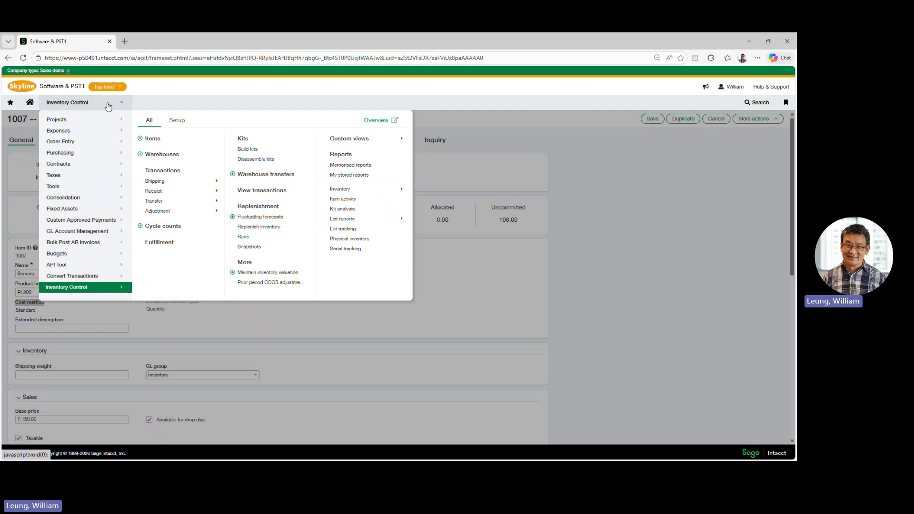
pyautogui.click(177, 120)
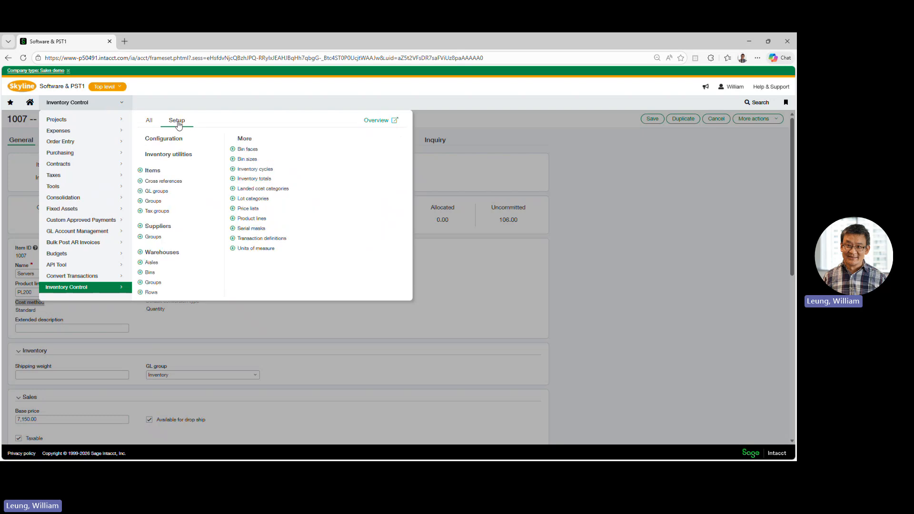
pyautogui.click(282, 239)
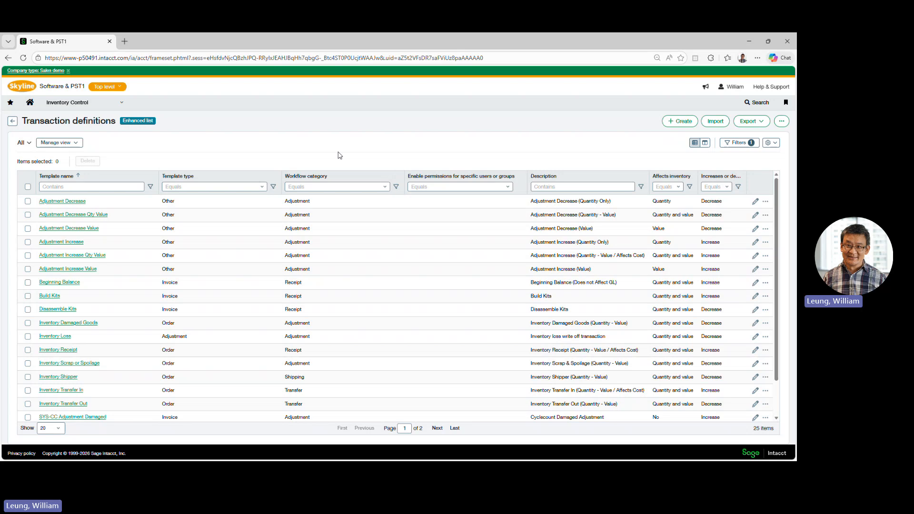
# Open the list of Purchasing transaction definitions.
pyautogui.click(106, 104)
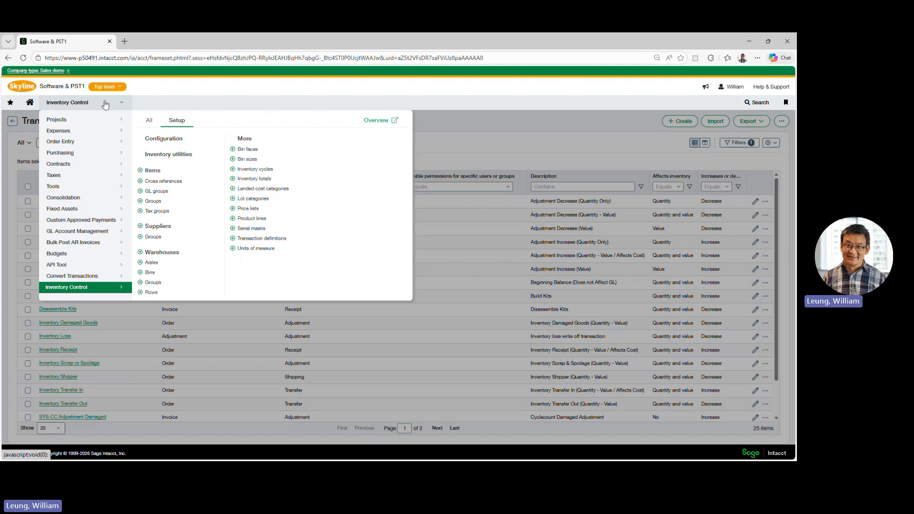
pyautogui.moveTo(89, 159)
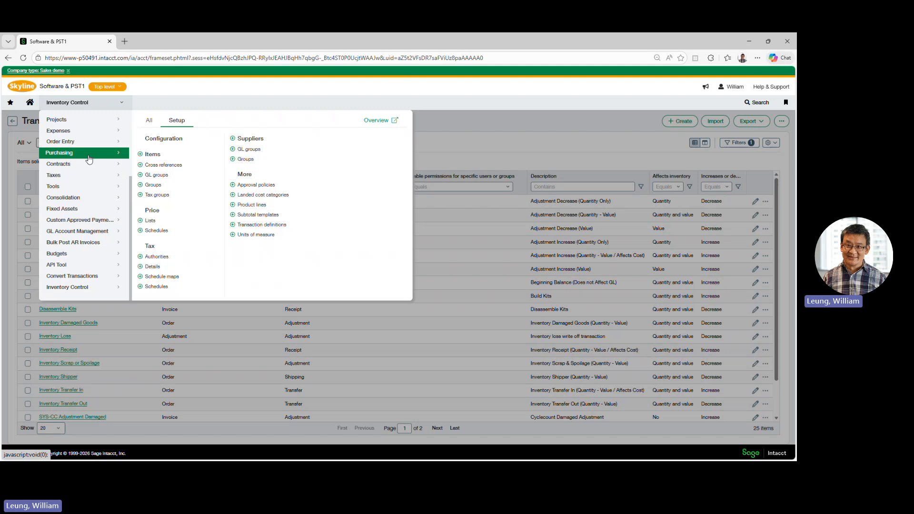
pyautogui.click(271, 226)
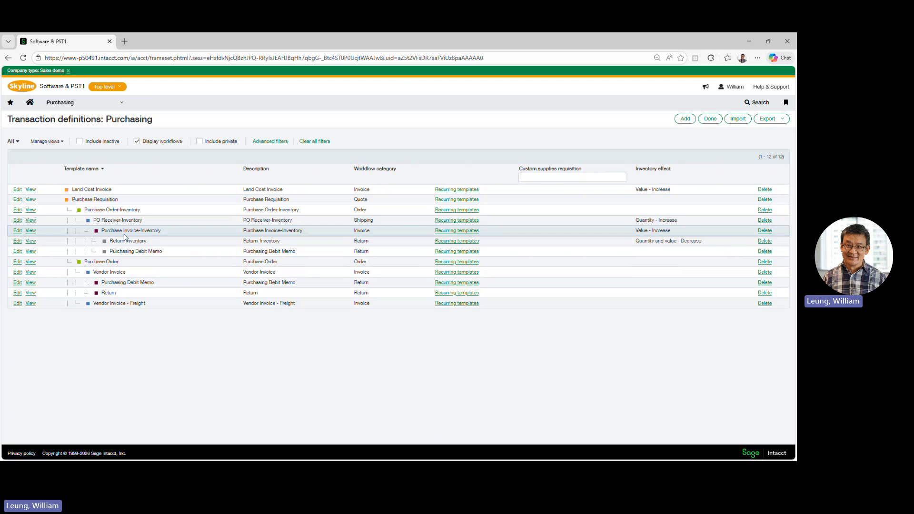
# Inspect the Maintain and Add or subtract options for the ONHAND total in the Purchase Invoice-Inventory definition, and leave without saving.
pyautogui.click(18, 232)
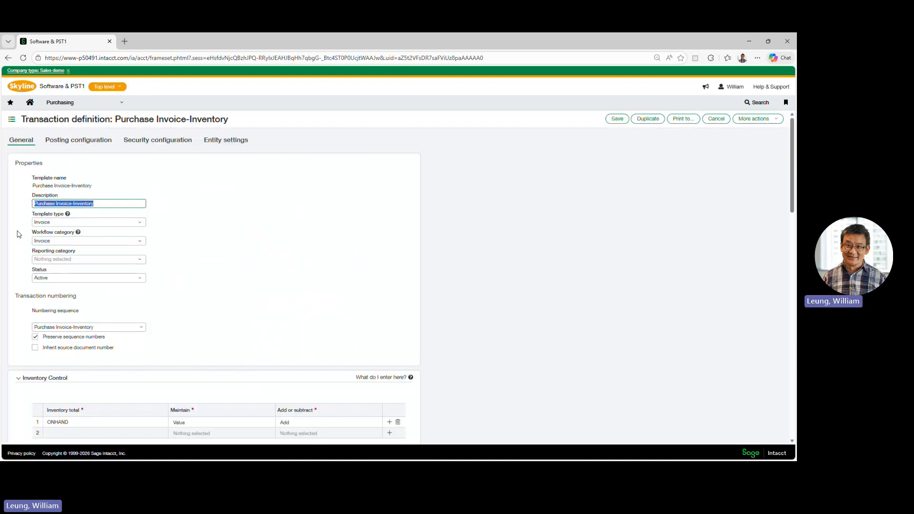
pyautogui.scroll(-1, 257, 275)
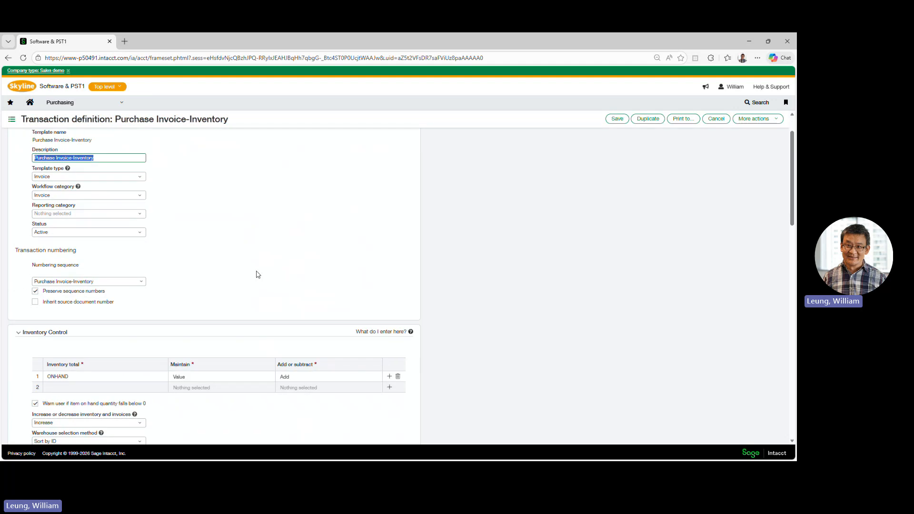
pyautogui.scroll(-2, 257, 275)
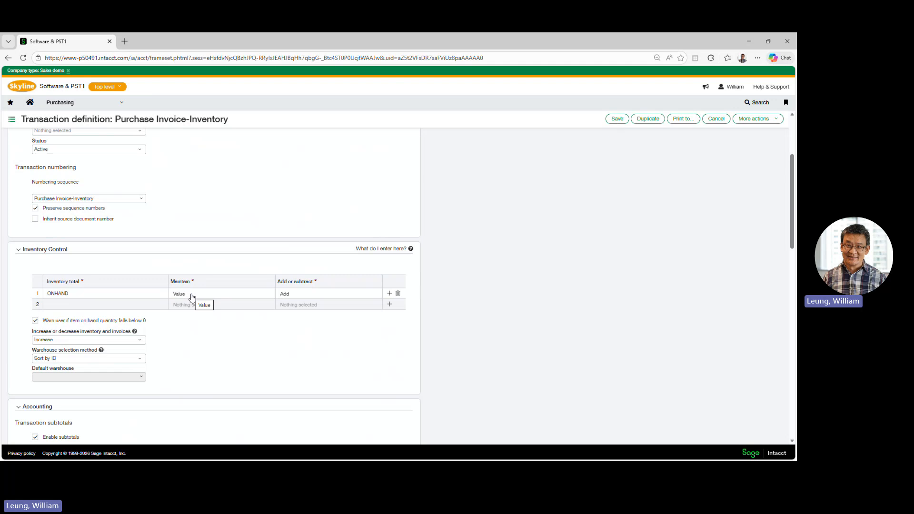
pyautogui.click(292, 297)
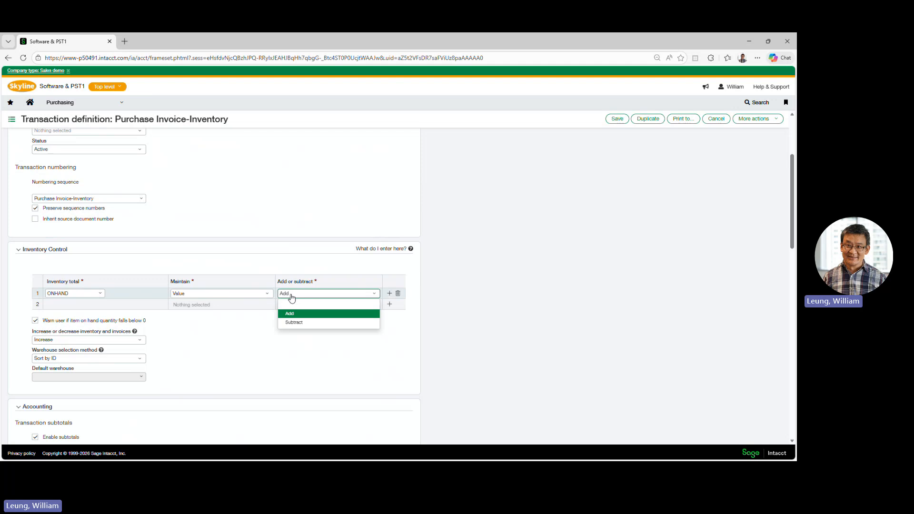
pyautogui.click(250, 267)
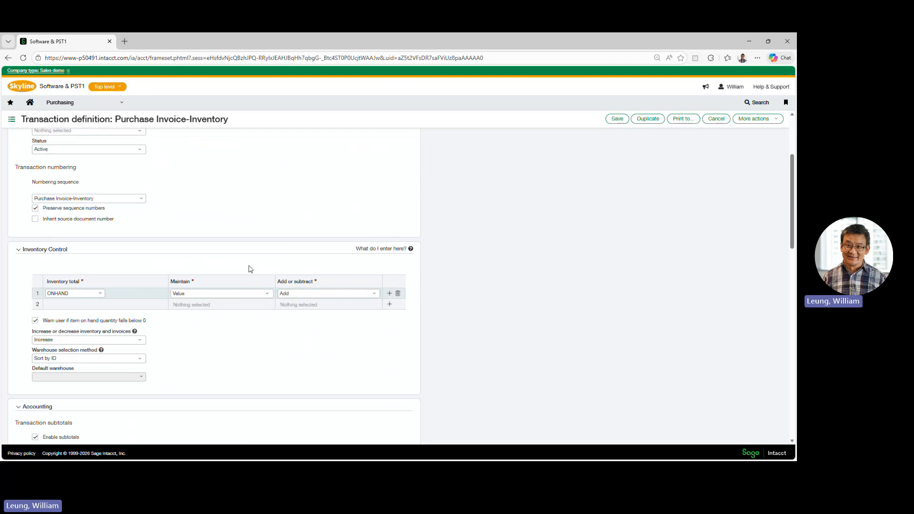
pyautogui.click(268, 301)
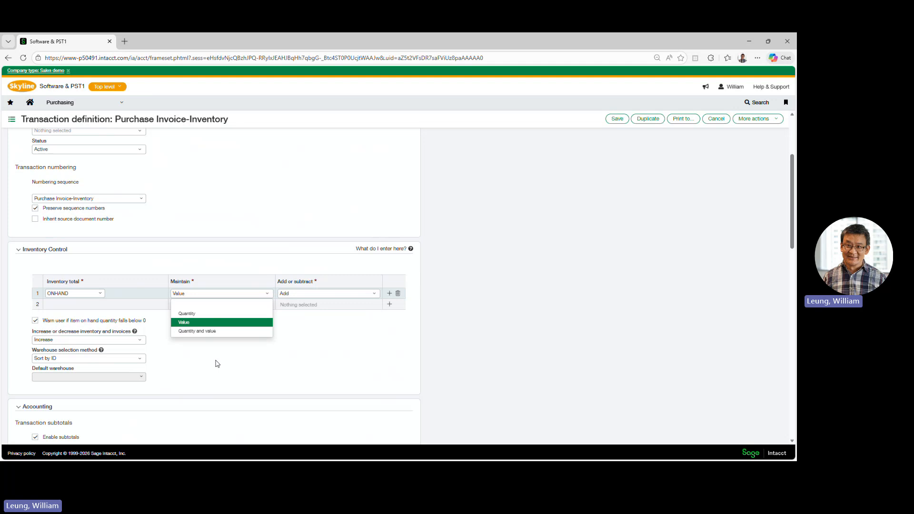
pyautogui.click(138, 245)
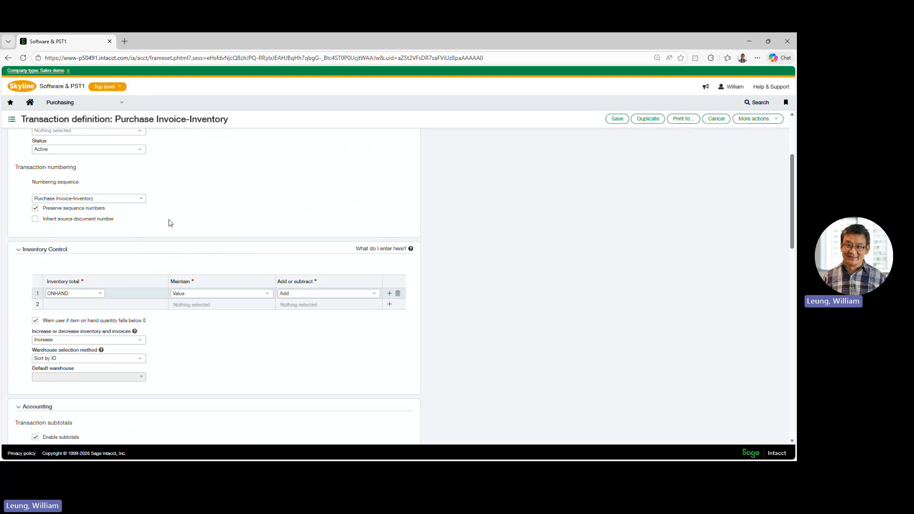
pyautogui.doubleClick(160, 120)
pyautogui.click(227, 247)
pyautogui.click(720, 120)
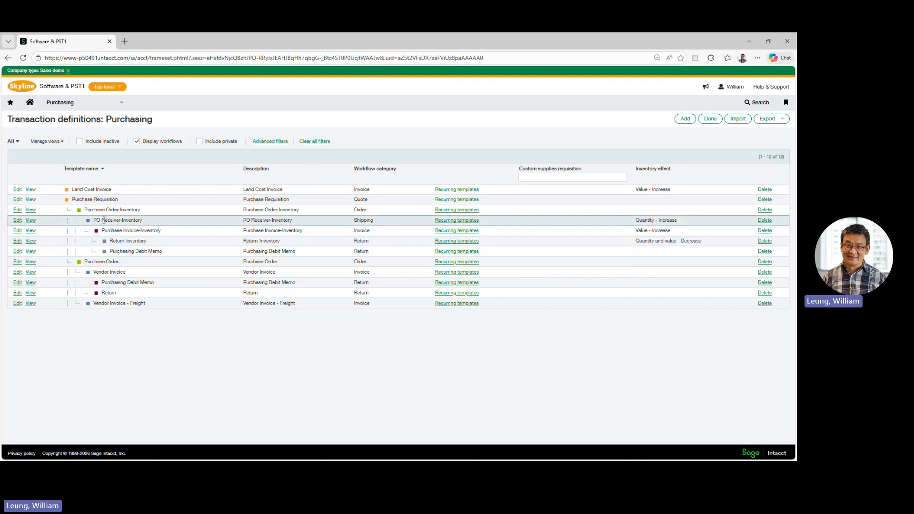
# Open the PO Receiver-Inventory definition for editing and examine its inventory control, accounting and transaction posting settings.
pyautogui.click(22, 221)
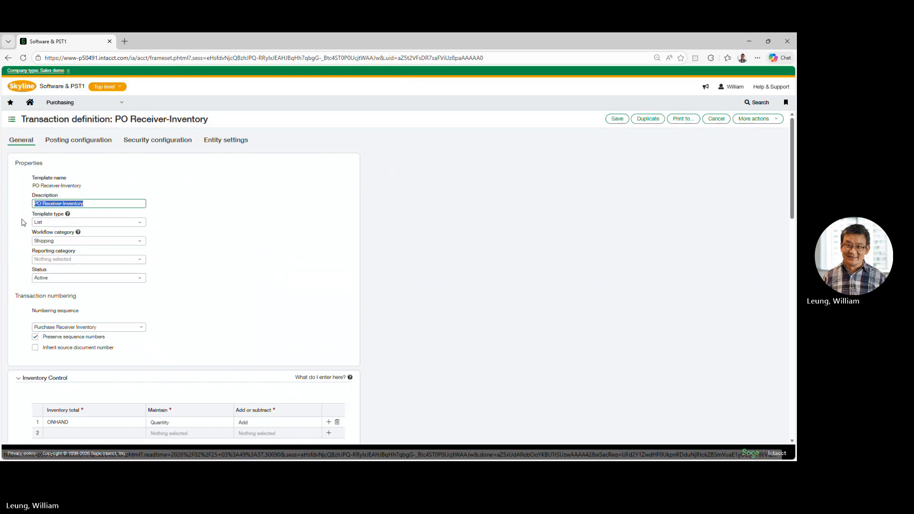
pyautogui.scroll(-1, 192, 308)
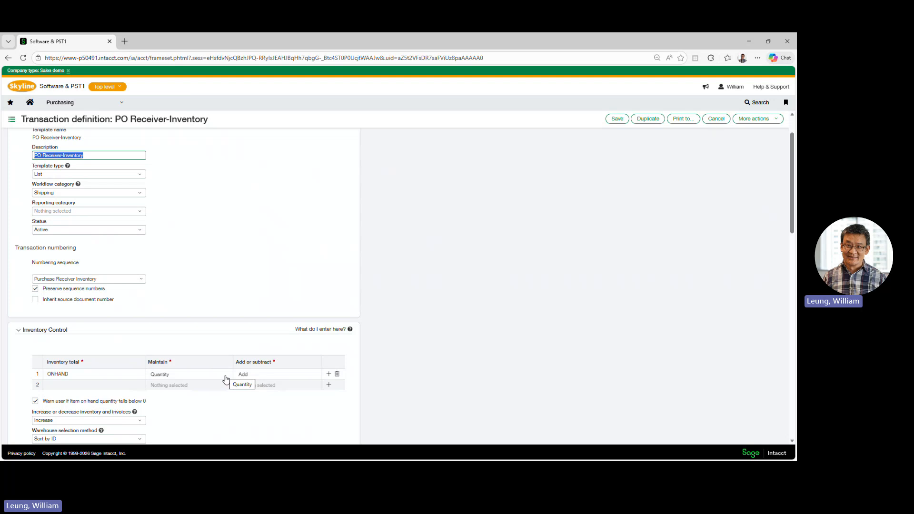
pyautogui.scroll(-3, 225, 379)
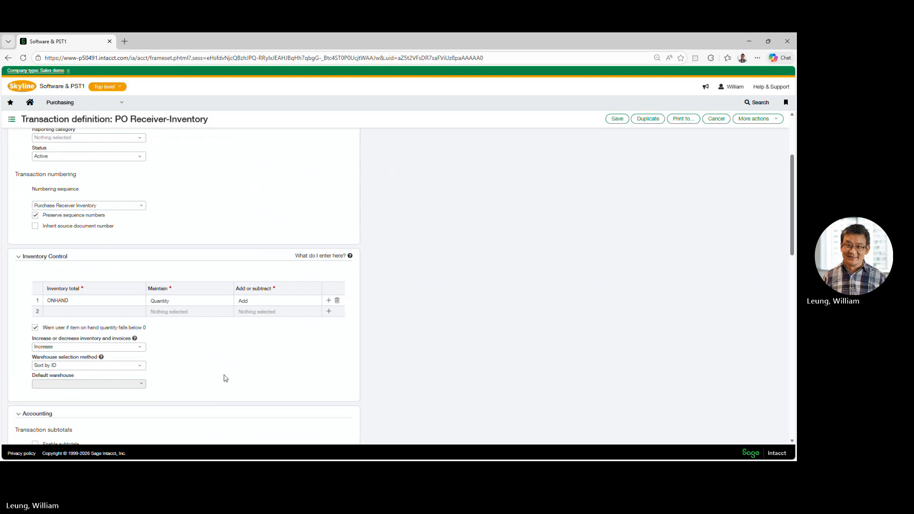
pyautogui.scroll(2, 225, 379)
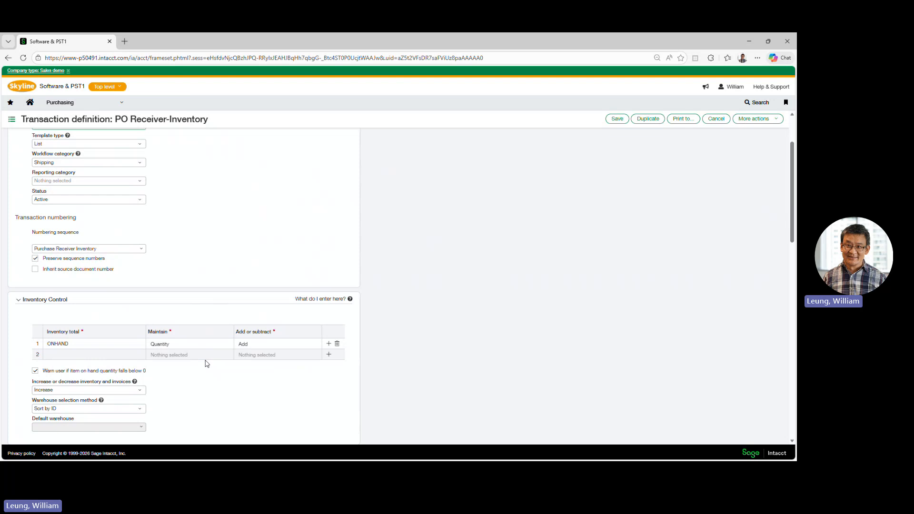
pyautogui.scroll(2, 215, 287)
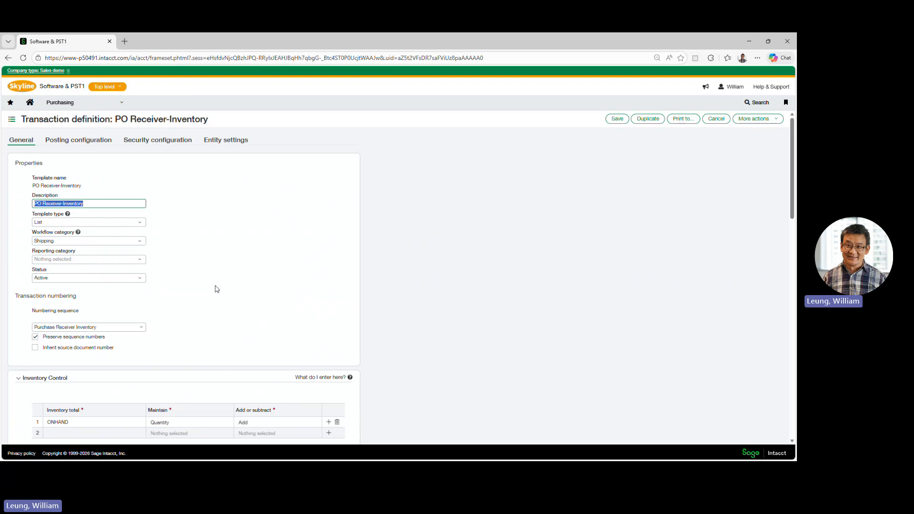
pyautogui.scroll(-1, 216, 290)
pyautogui.scroll(1, 216, 289)
pyautogui.scroll(-6, 215, 289)
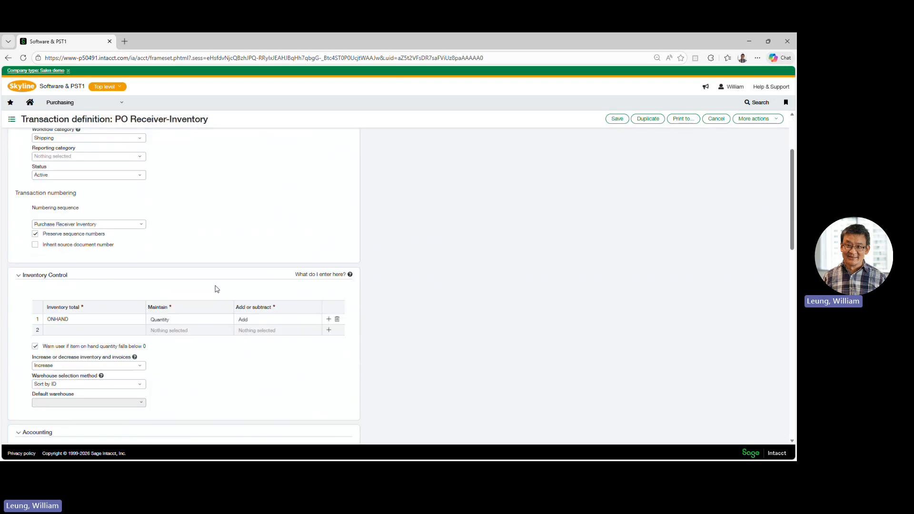
pyautogui.scroll(-2, 215, 289)
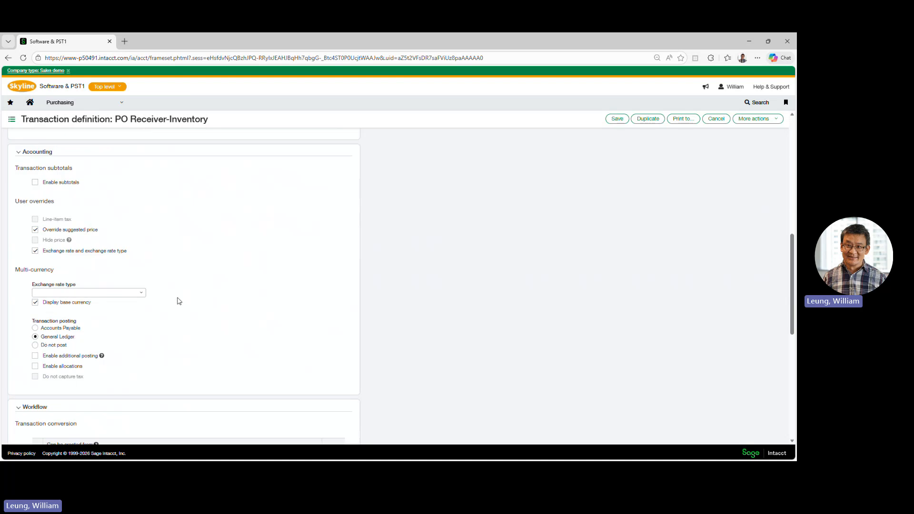
pyautogui.scroll(10, 179, 301)
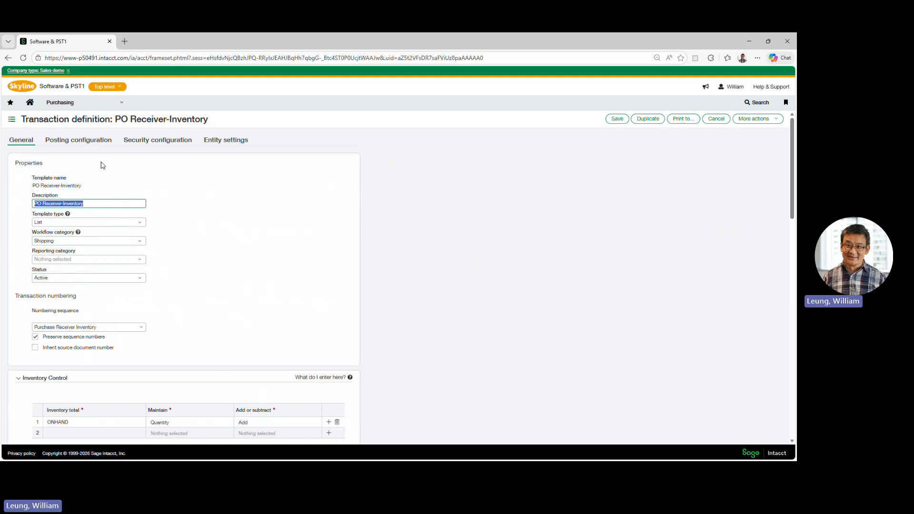
# Review the GL account mapping in the PO Receiver-Inventory posting configuration and leave the definition without saving.
pyautogui.click(90, 145)
pyautogui.click(91, 144)
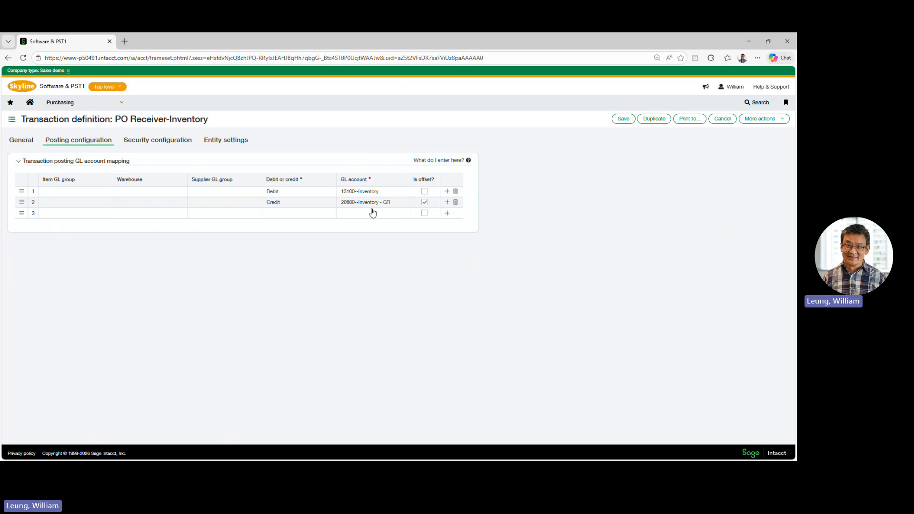
pyautogui.click(727, 121)
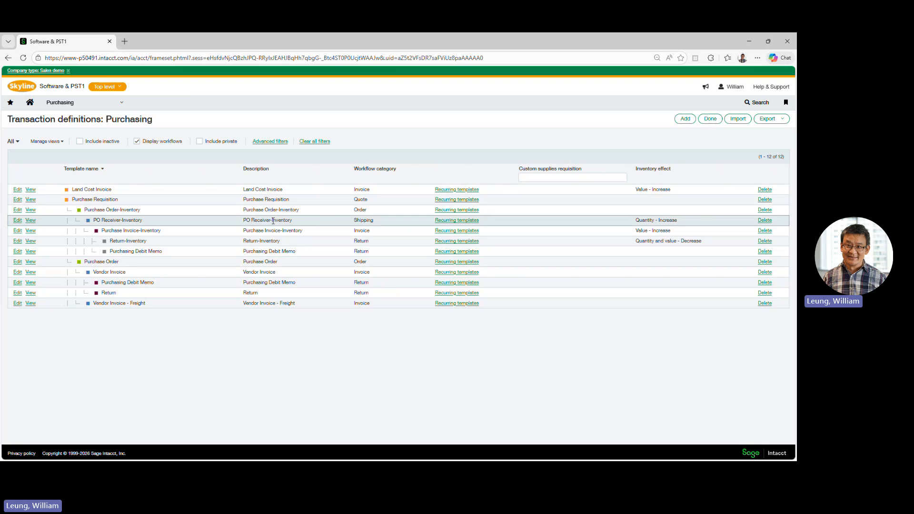
# Reopen the PO Receiver-Inventory definition, recheck its GL account mapping and ONHAND inventory control settings, and leave without saving.
pyautogui.click(18, 221)
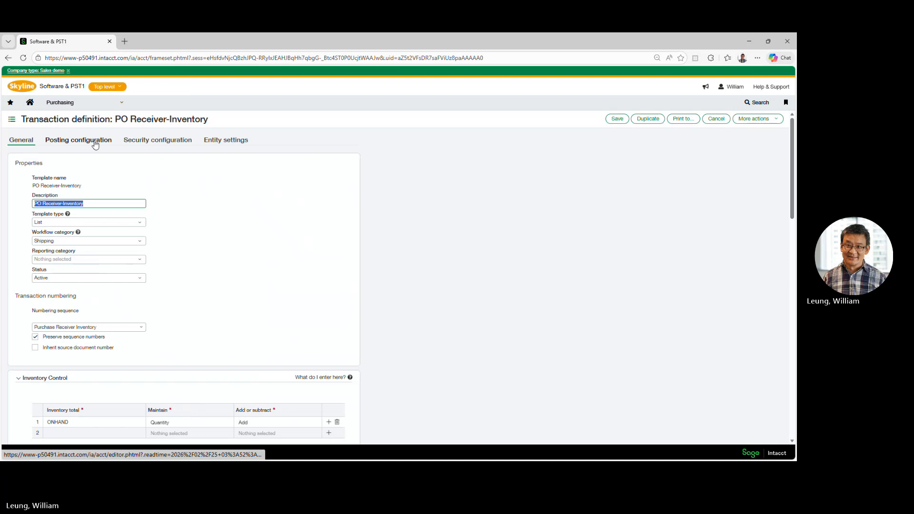
pyautogui.click(96, 145)
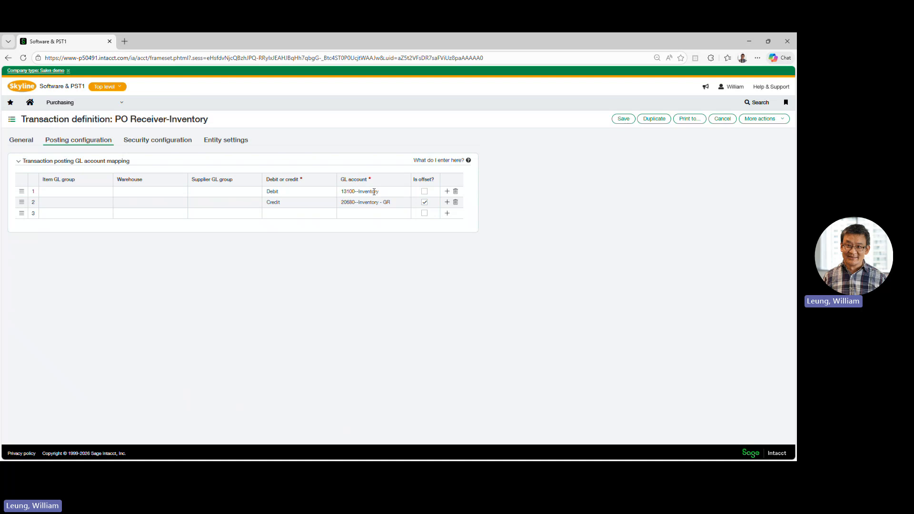
pyautogui.click(23, 143)
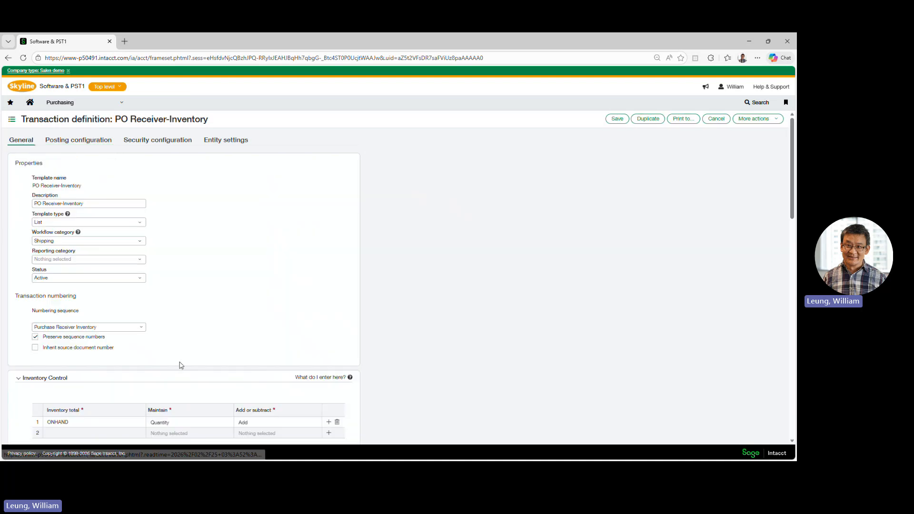
pyautogui.scroll(-1, 181, 365)
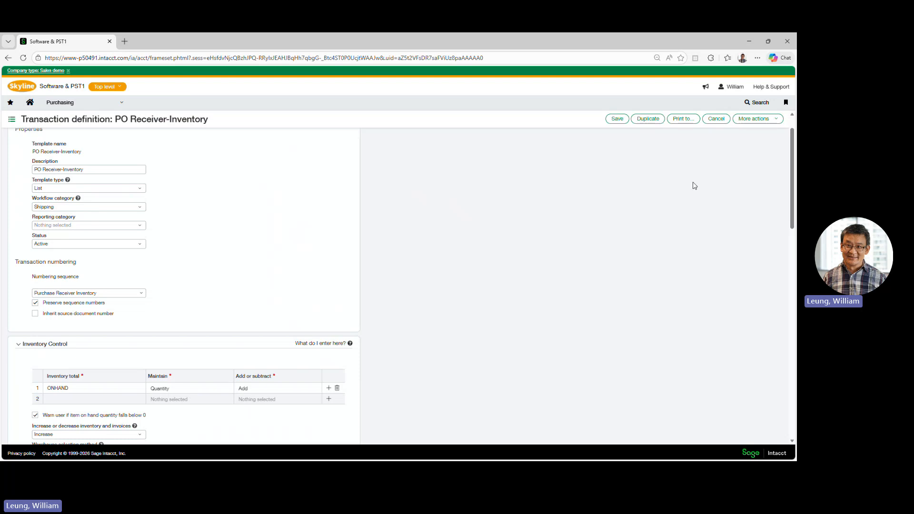
pyautogui.click(725, 118)
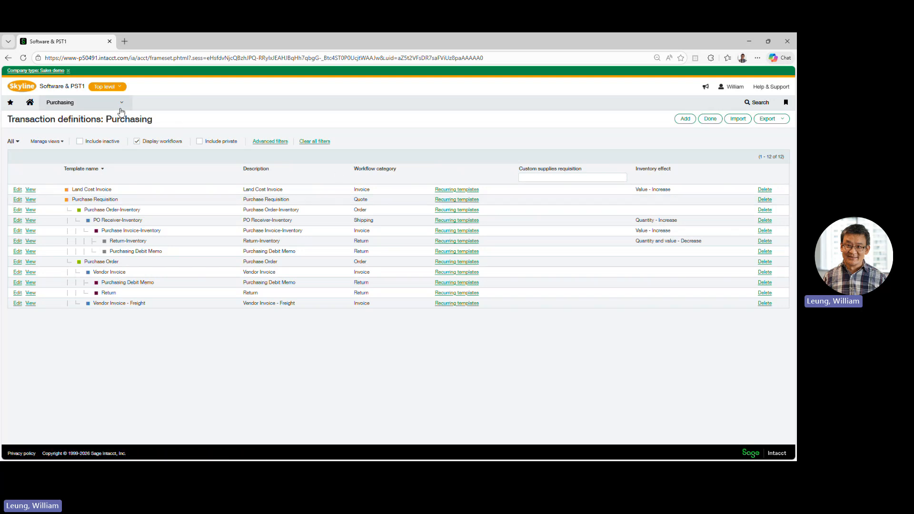
# Open the list of Order Entry transaction definitions.
pyautogui.click(102, 107)
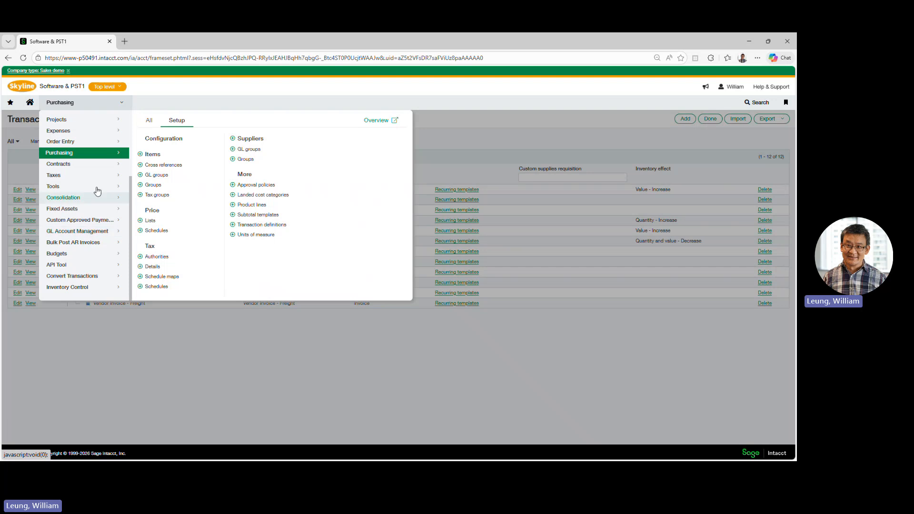
pyautogui.click(85, 143)
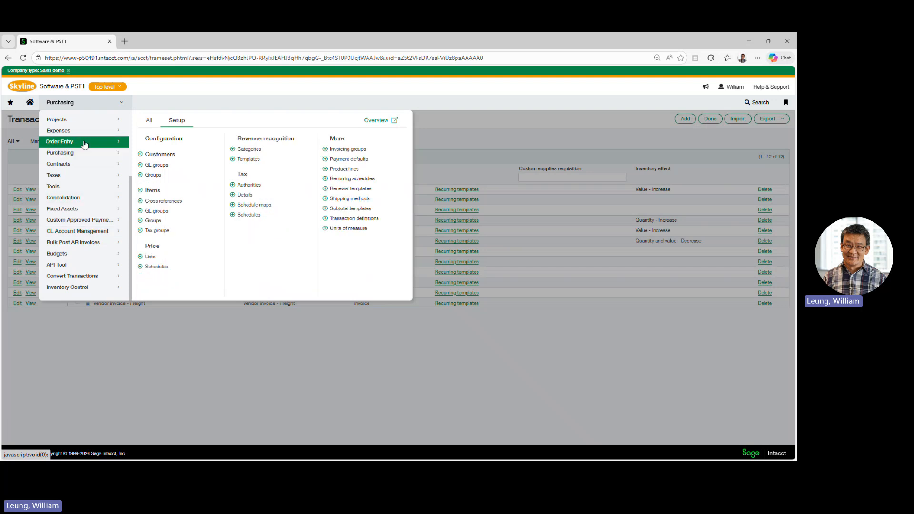
pyautogui.click(355, 220)
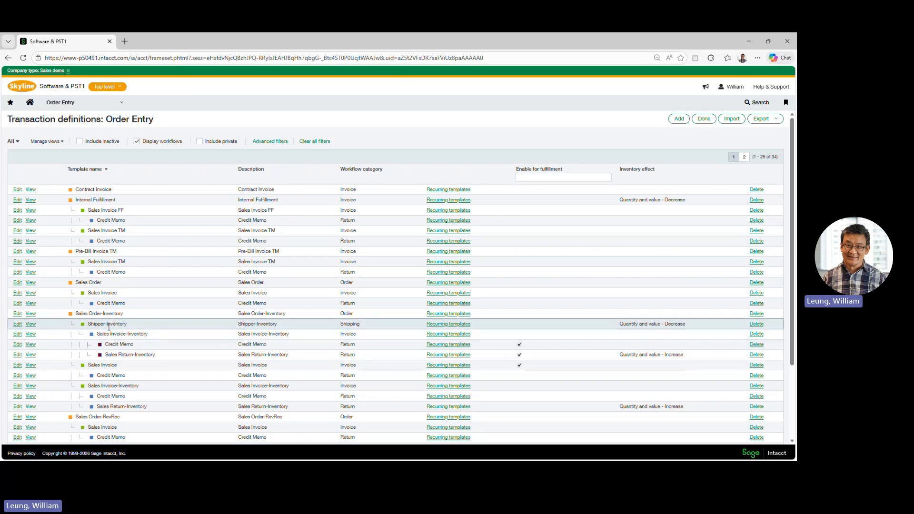
# Open the Shipper-Inventory definition under Sales Order-Inventory for editing and examine its inventory control and accounting settings.
pyautogui.click(17, 325)
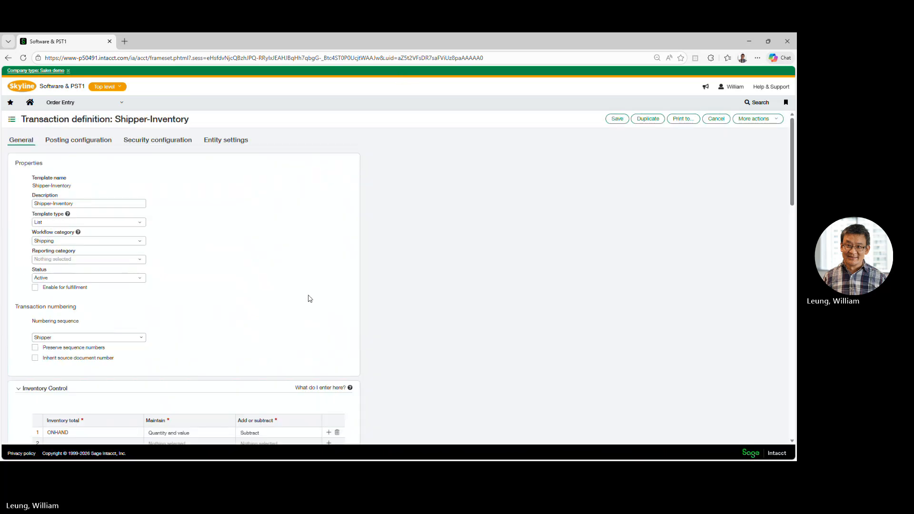
pyautogui.scroll(-1, 310, 299)
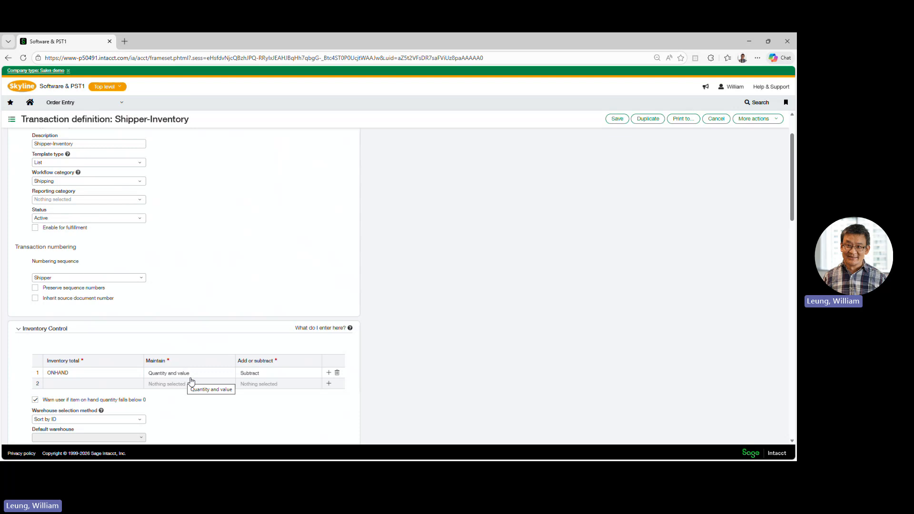
pyautogui.scroll(-1, 191, 381)
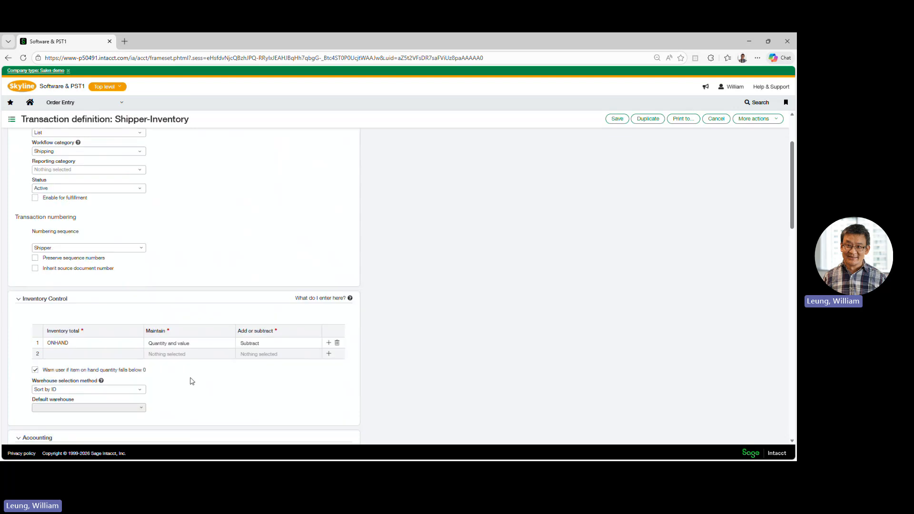
pyautogui.scroll(-4, 191, 381)
pyautogui.scroll(-2, 191, 381)
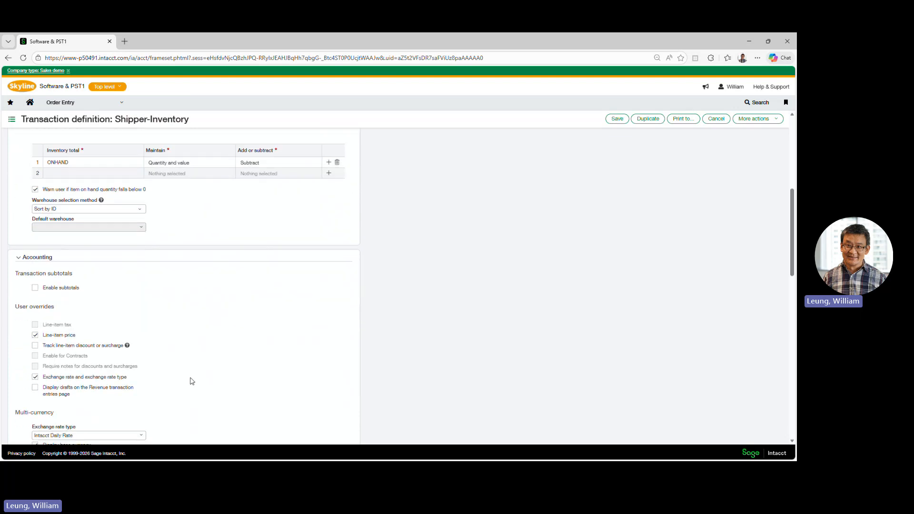
pyautogui.scroll(9, 192, 381)
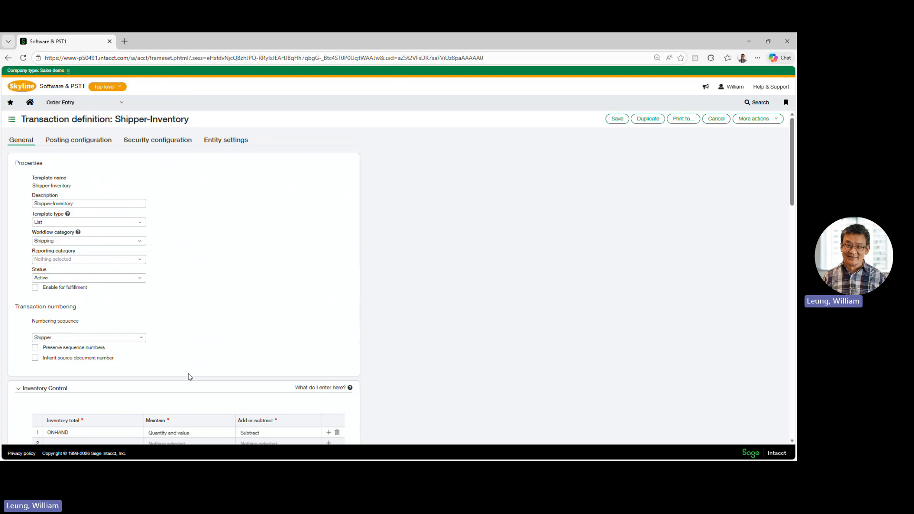
# Review the COGS account mapping in the Shipper-Inventory posting configuration.
pyautogui.click(91, 146)
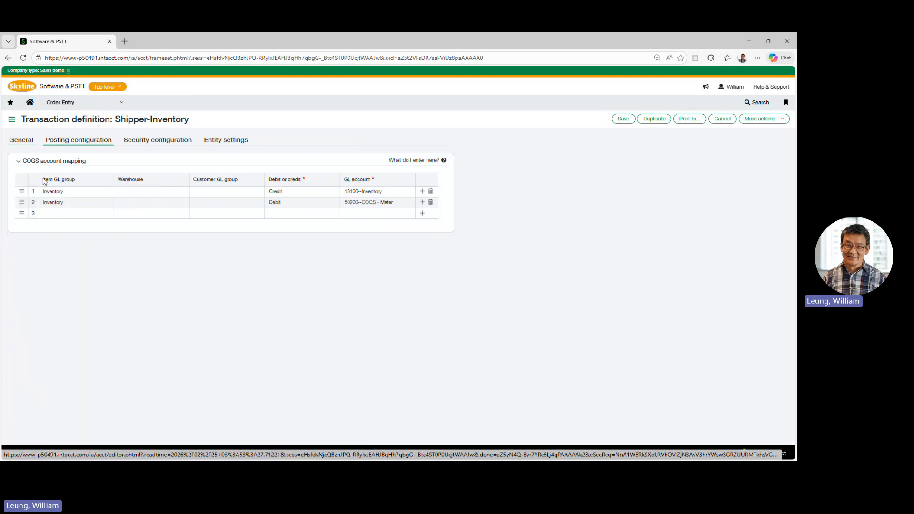
pyautogui.moveTo(24, 162); pyautogui.dragTo(93, 165)
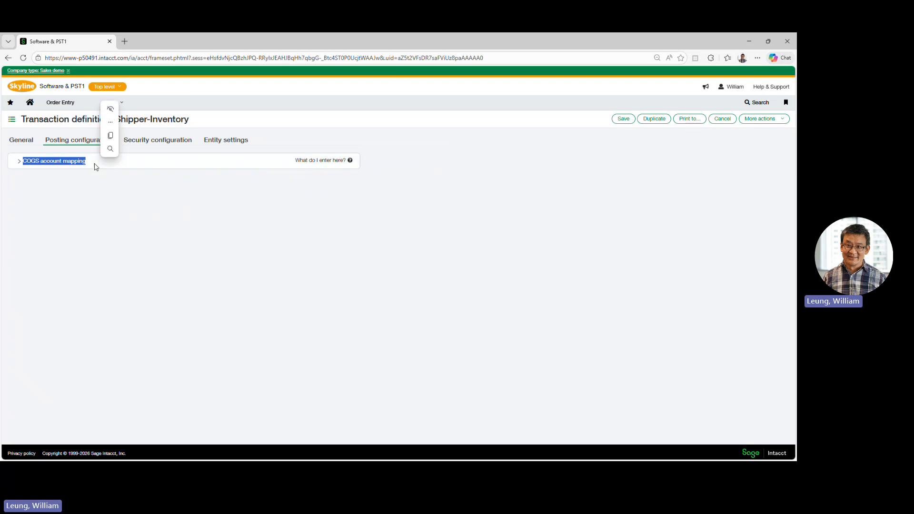
pyautogui.click(19, 164)
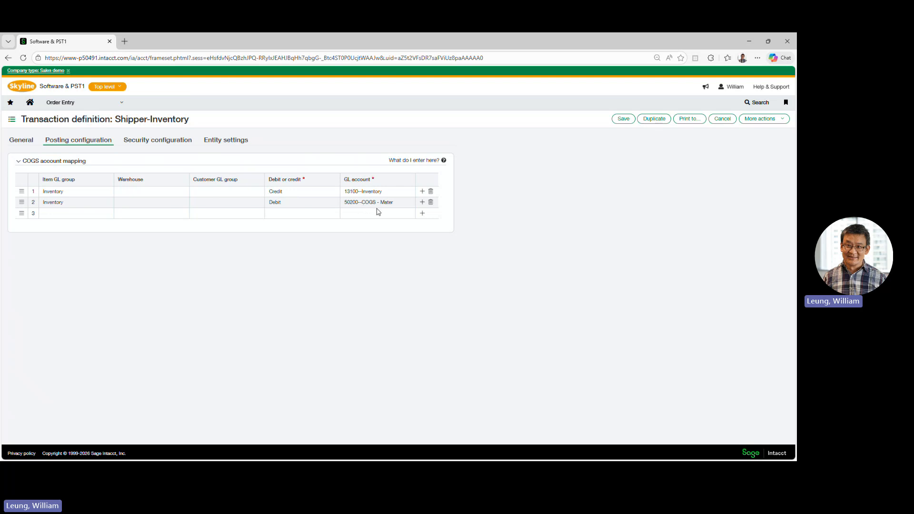
# Check the transaction posting option in the general settings of the Shipper-Inventory definition and leave without saving.
pyautogui.click(18, 147)
pyautogui.scroll(-5, 195, 313)
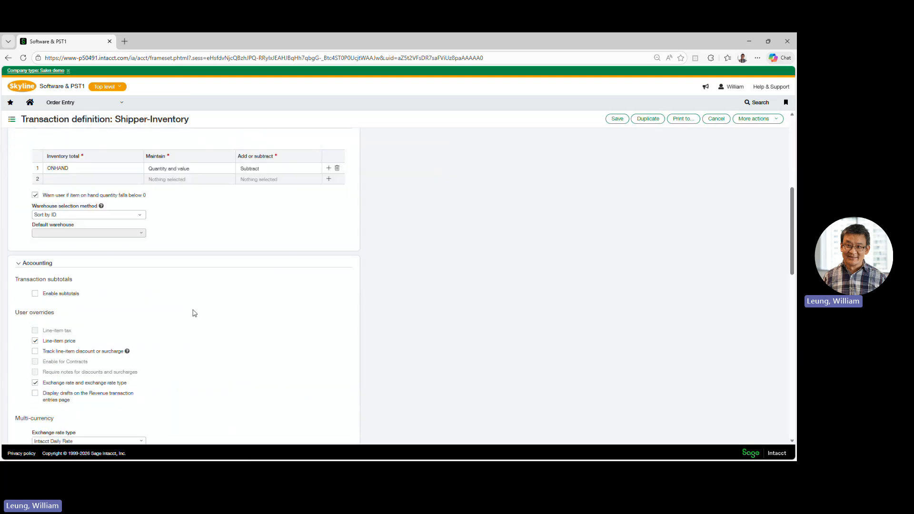
pyautogui.scroll(-5, 194, 313)
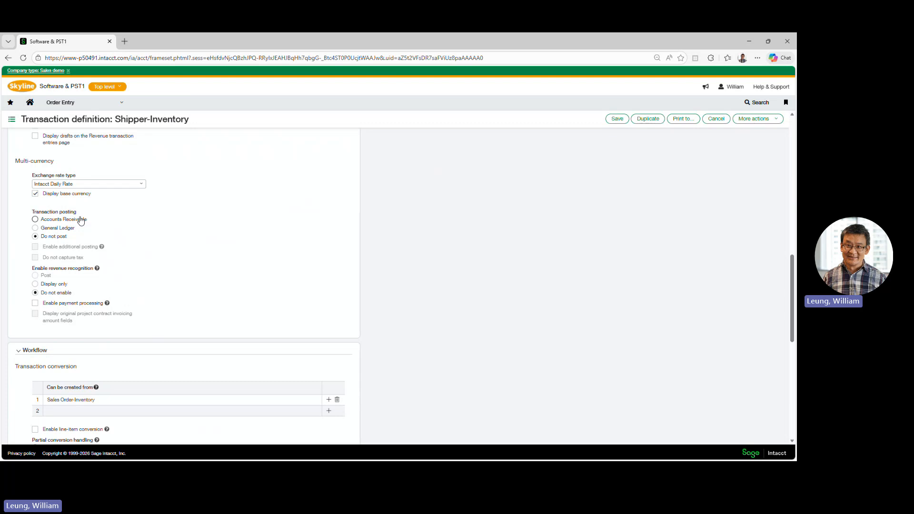
pyautogui.scroll(2, 133, 225)
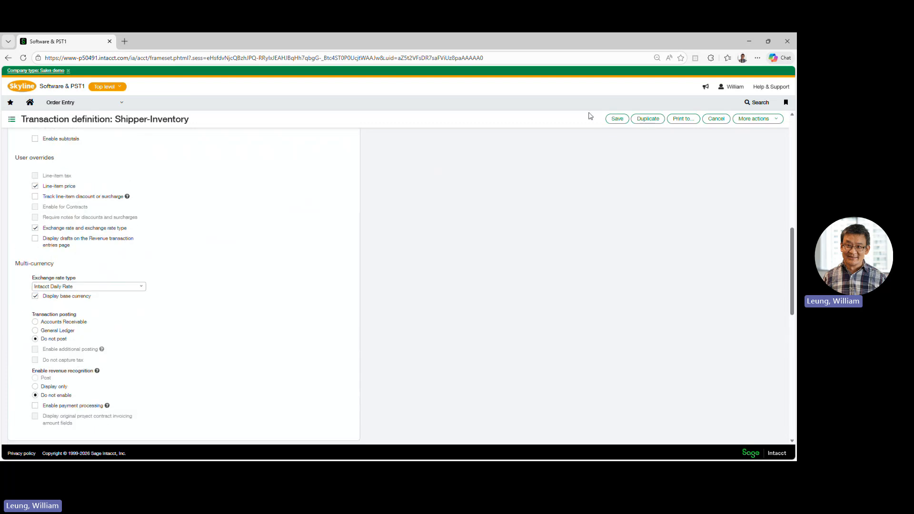
pyautogui.click(715, 120)
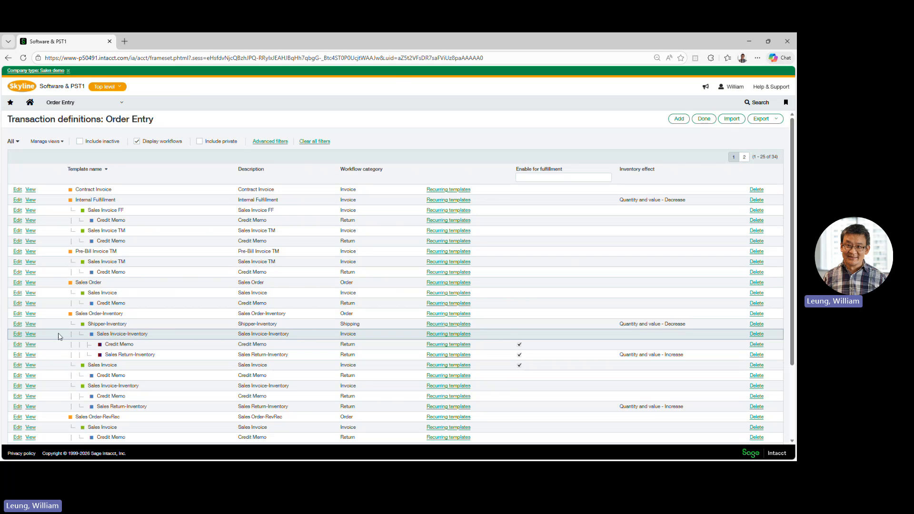
# Review the transaction posting option and the COGS and AR account mappings of the Sales Invoice-Inventory definition under Shipper-Inventory, and leave without saving.
pyautogui.click(18, 335)
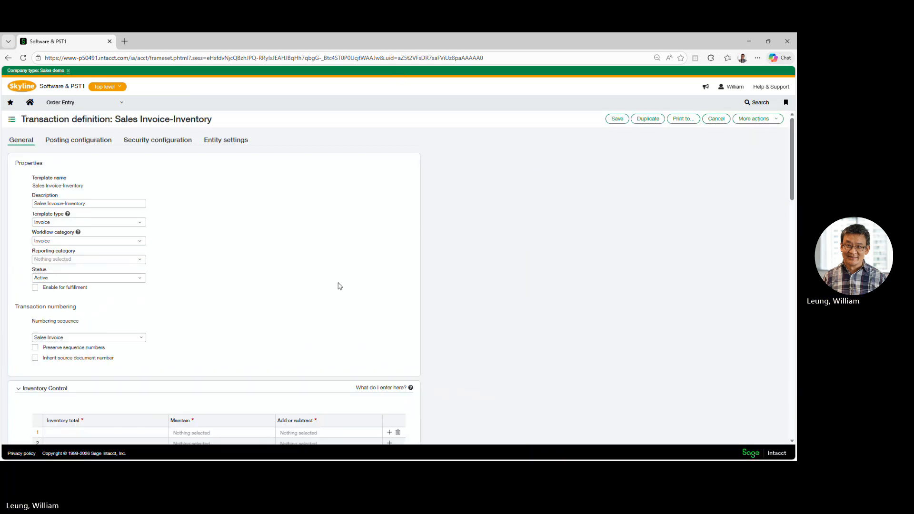
pyautogui.scroll(-10, 340, 287)
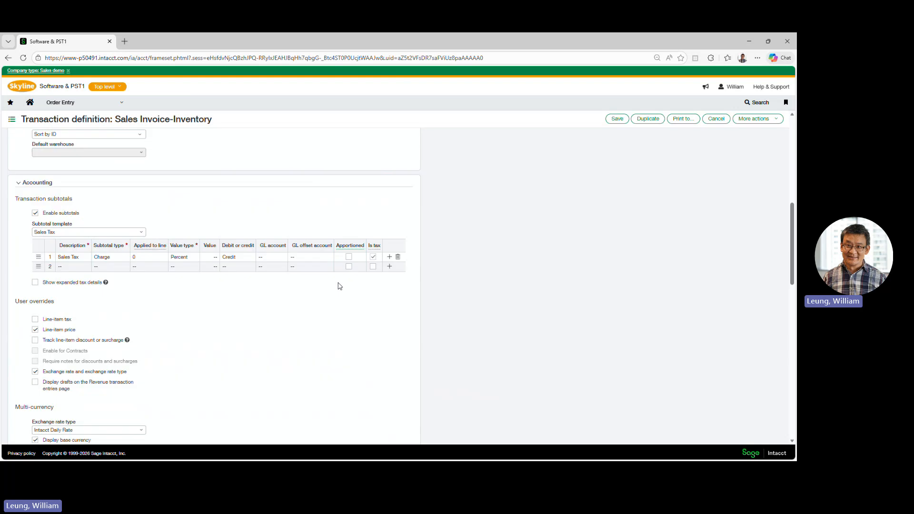
pyautogui.scroll(-3, 340, 287)
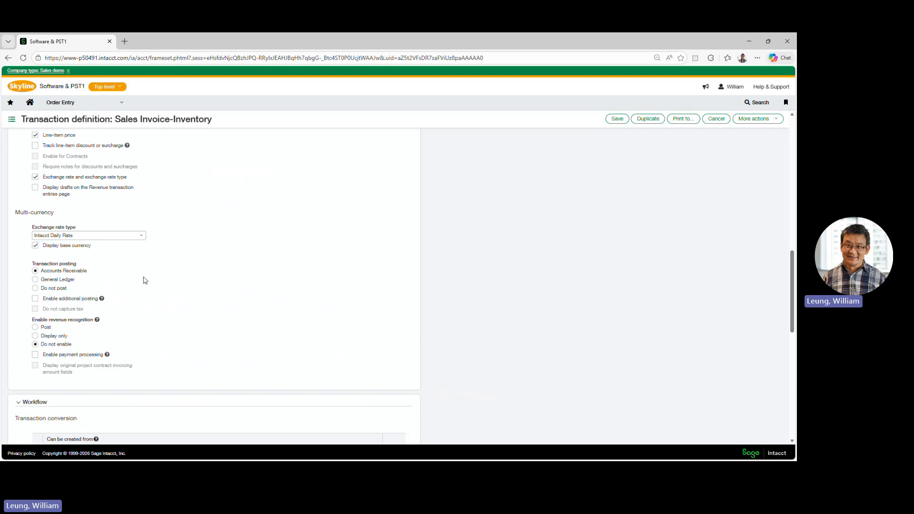
pyautogui.scroll(15, 145, 280)
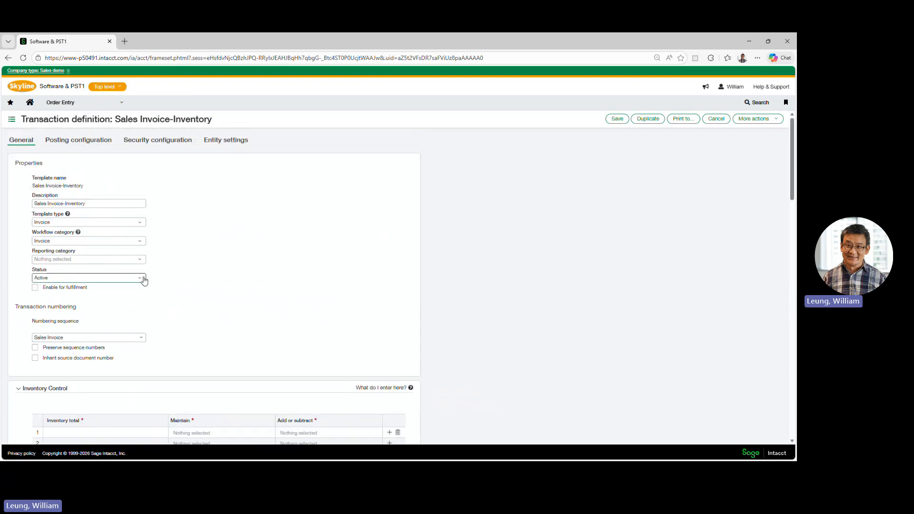
pyautogui.click(87, 141)
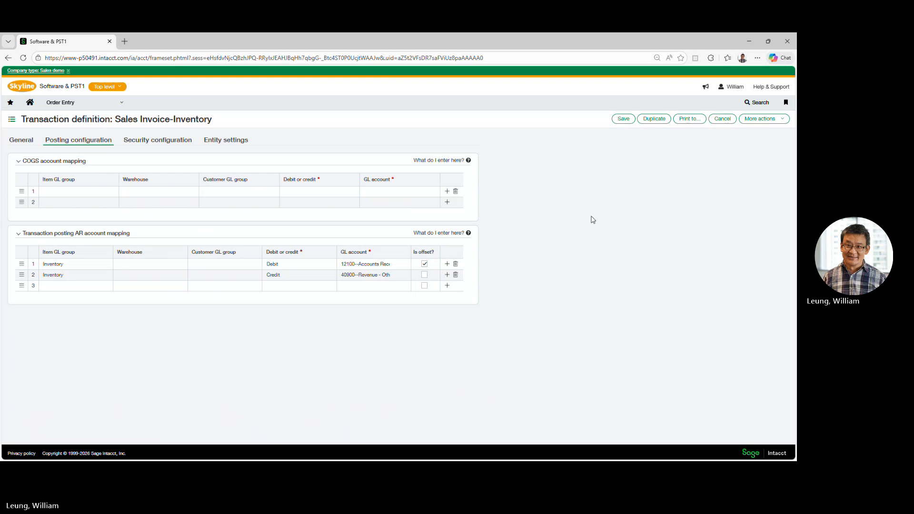
pyautogui.click(722, 119)
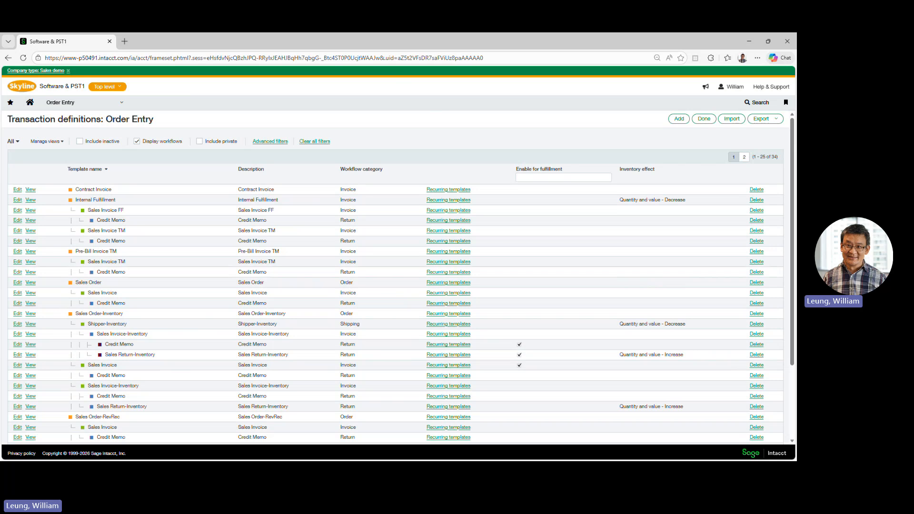
# Open the Inventory Control configuration, review its settings through to fulfillment and landed costs, and leave without saving.
pyautogui.click(92, 105)
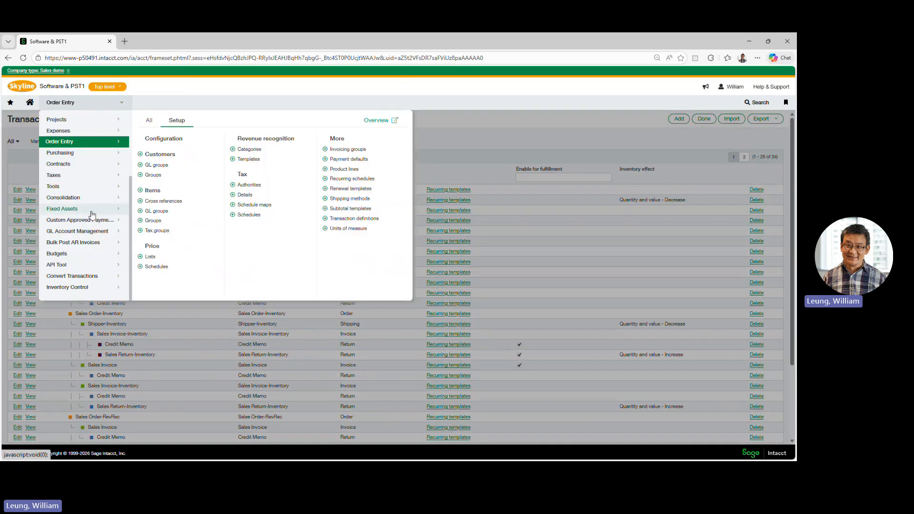
pyautogui.click(73, 289)
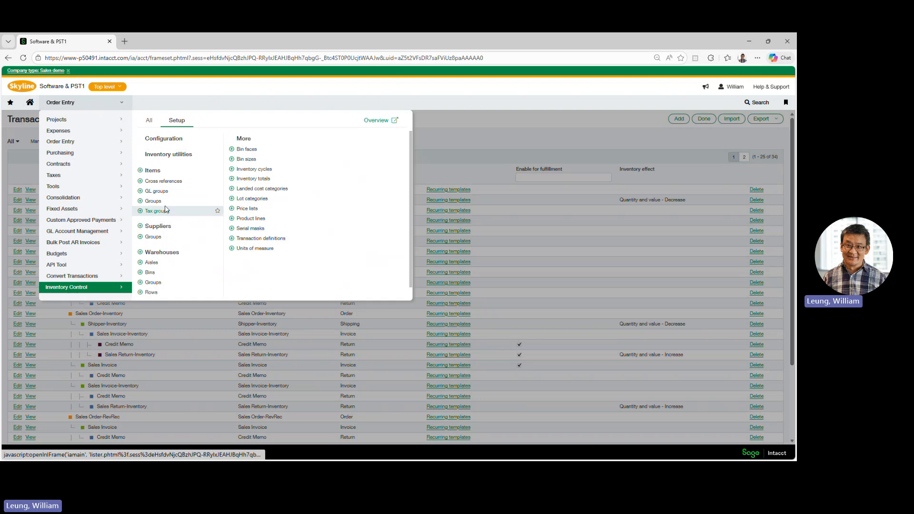
pyautogui.click(158, 142)
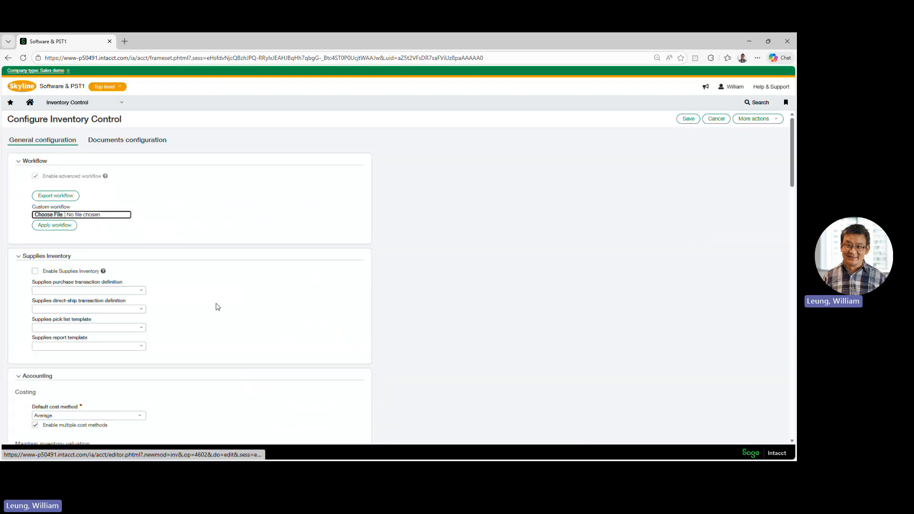
pyautogui.scroll(-15, 218, 307)
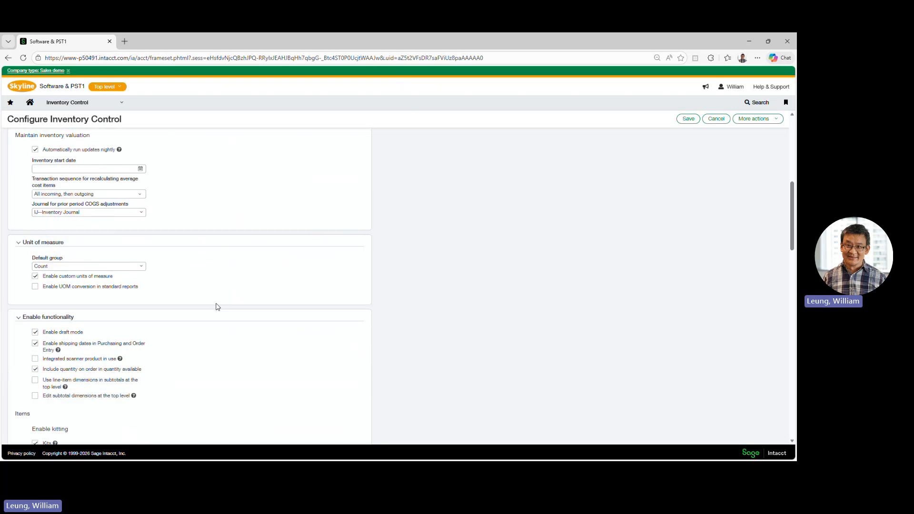
pyautogui.scroll(-12, 217, 307)
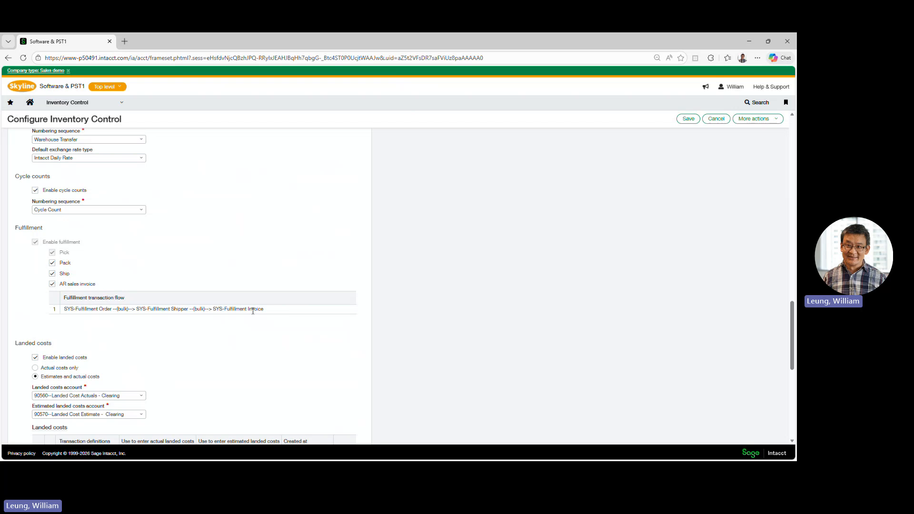
pyautogui.click(714, 123)
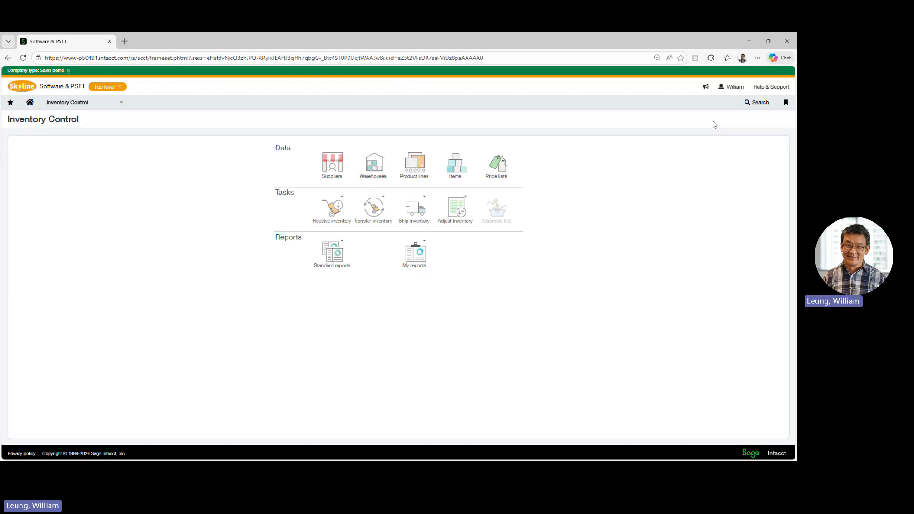
# Open the Inventory Control Fulfillment page to view all orders.
pyautogui.click(101, 109)
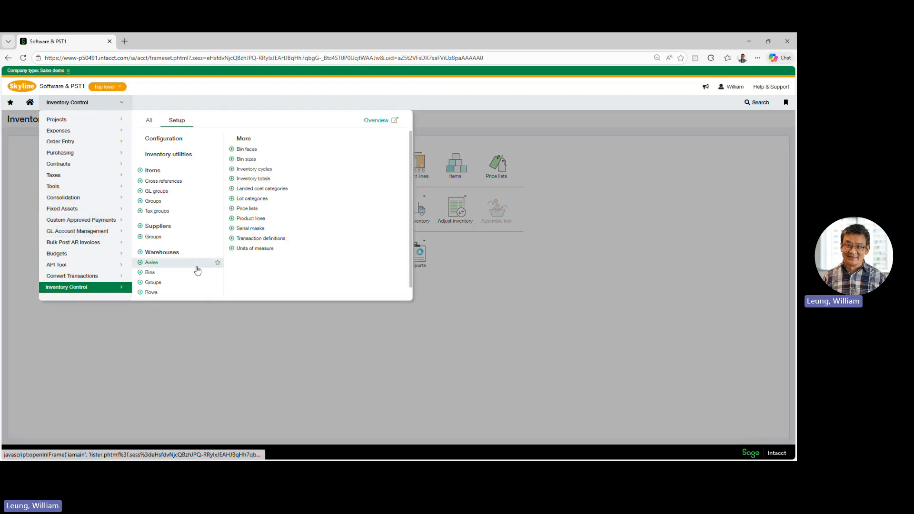
pyautogui.click(150, 125)
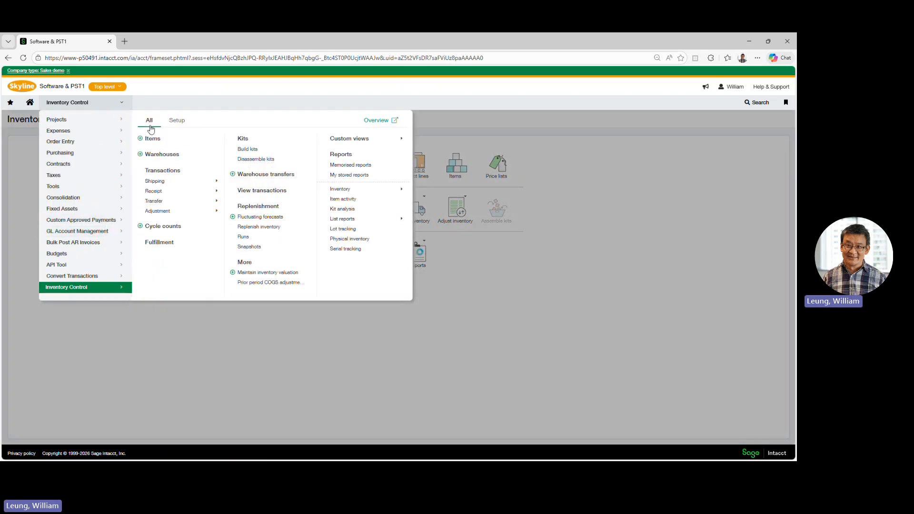
pyautogui.click(164, 243)
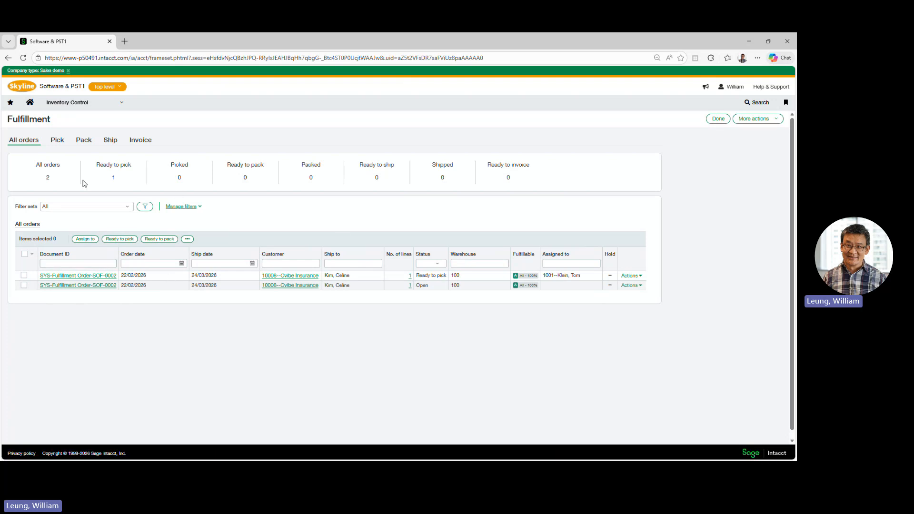
# View the orders at the Pick stage of fulfillment and check which status actions are available for the listed order.
pyautogui.click(57, 141)
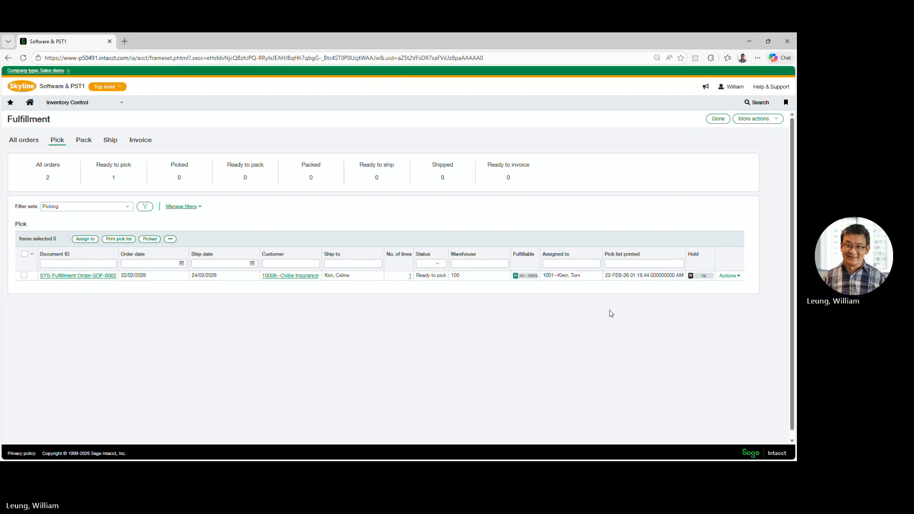
pyautogui.moveTo(549, 277)
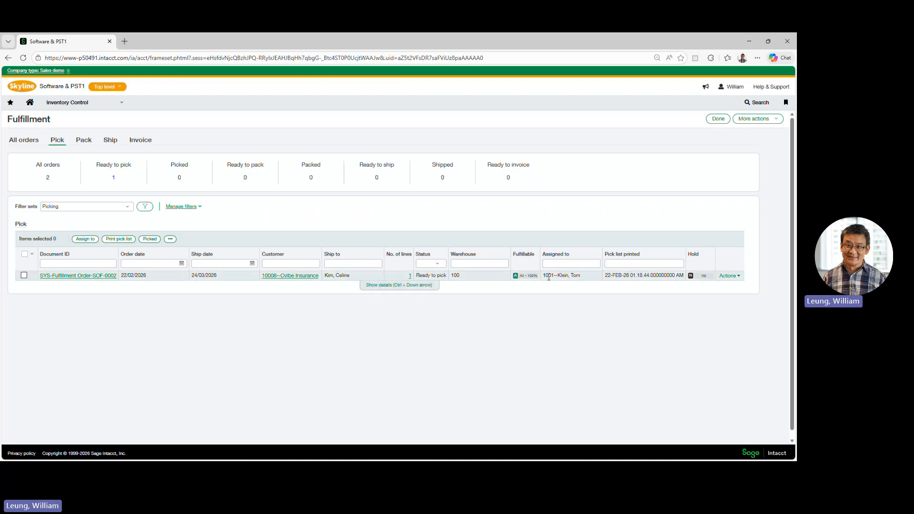
pyautogui.click(738, 278)
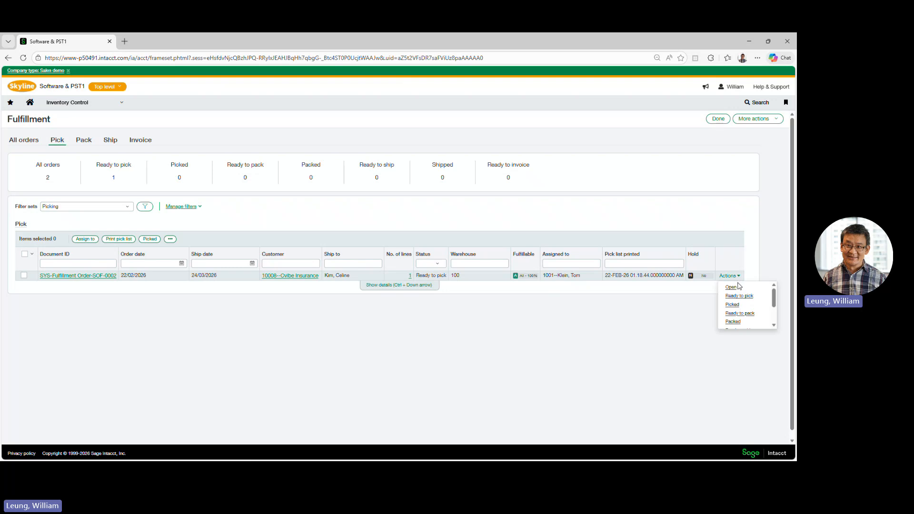
pyautogui.click(589, 362)
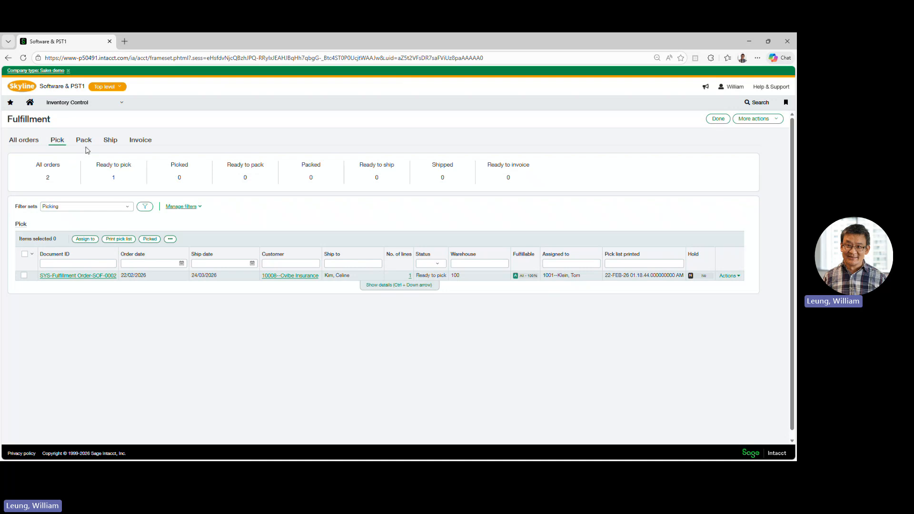
pyautogui.click(730, 276)
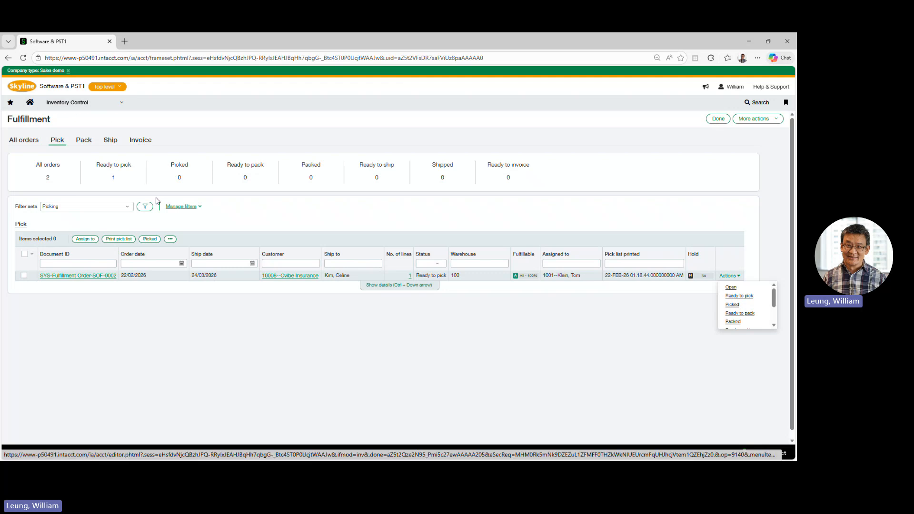
# Leave the Fulfillment page without saving and look through the Inventory Control transaction definitions.
pyautogui.click(113, 105)
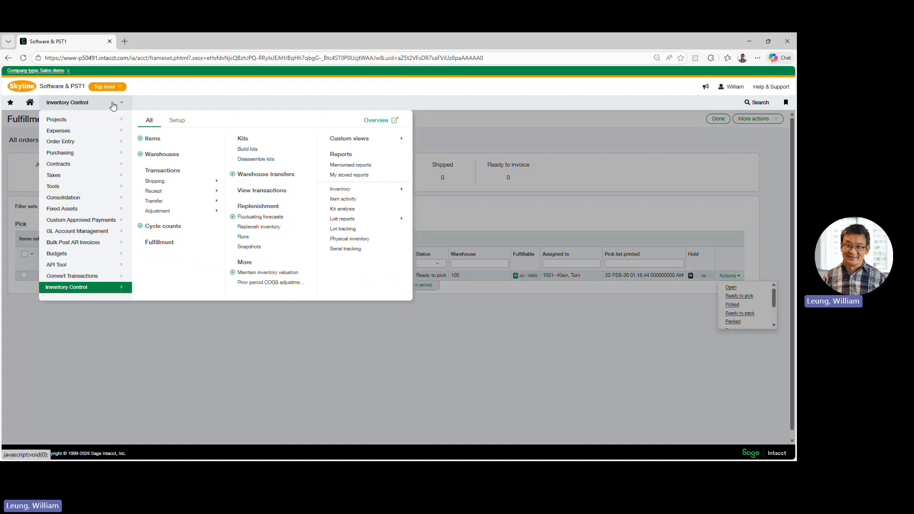
pyautogui.click(176, 125)
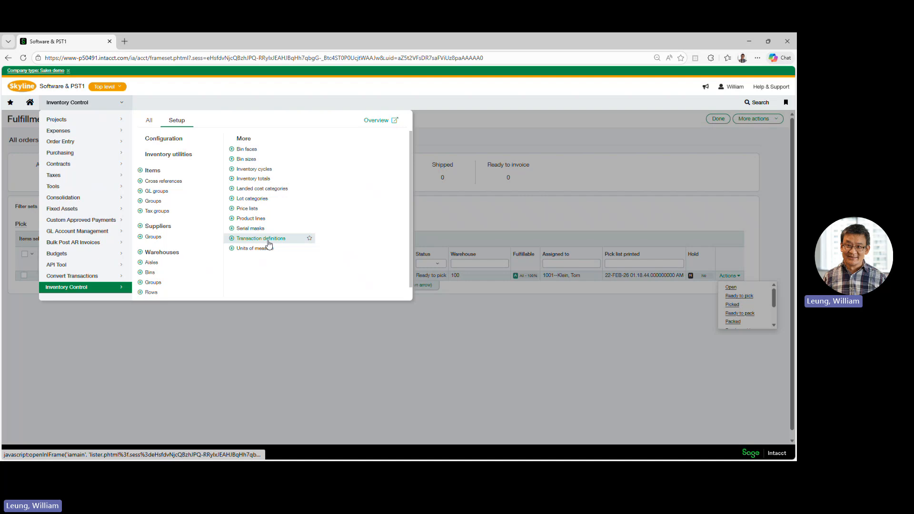
pyautogui.click(268, 243)
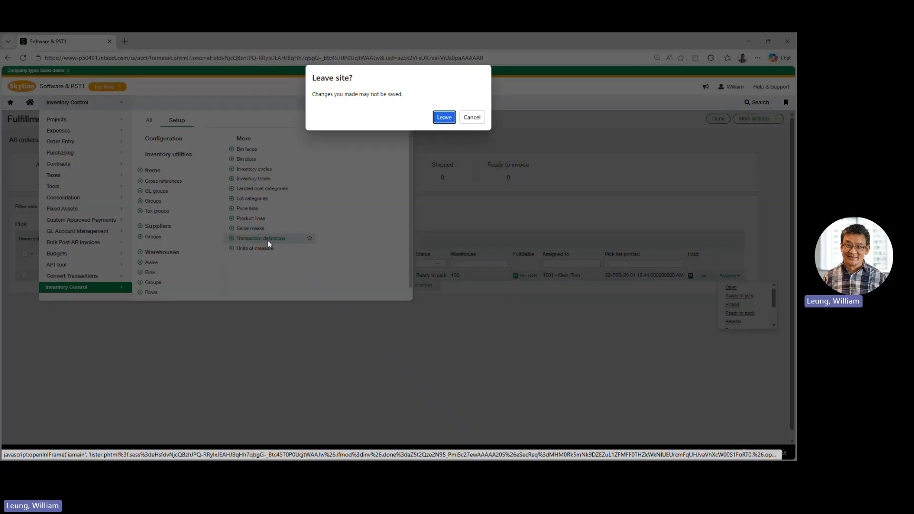
pyautogui.click(444, 117)
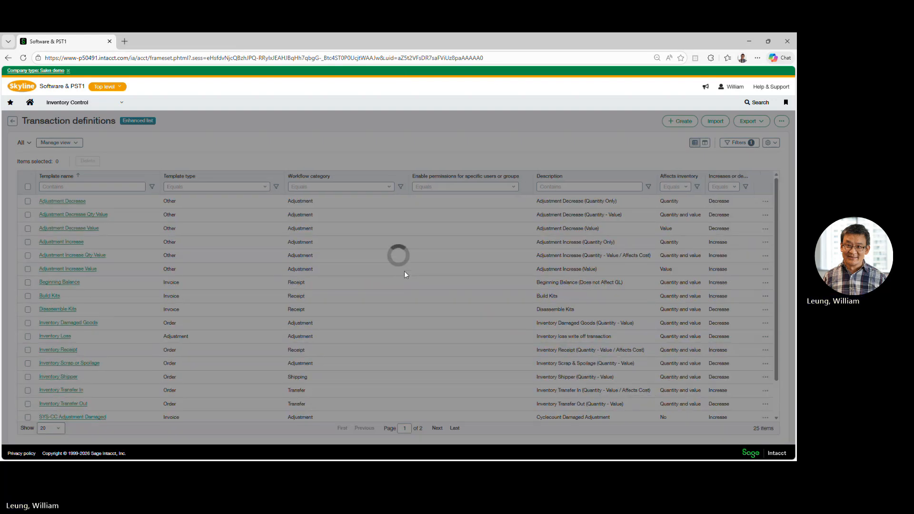
pyautogui.scroll(-3, 405, 275)
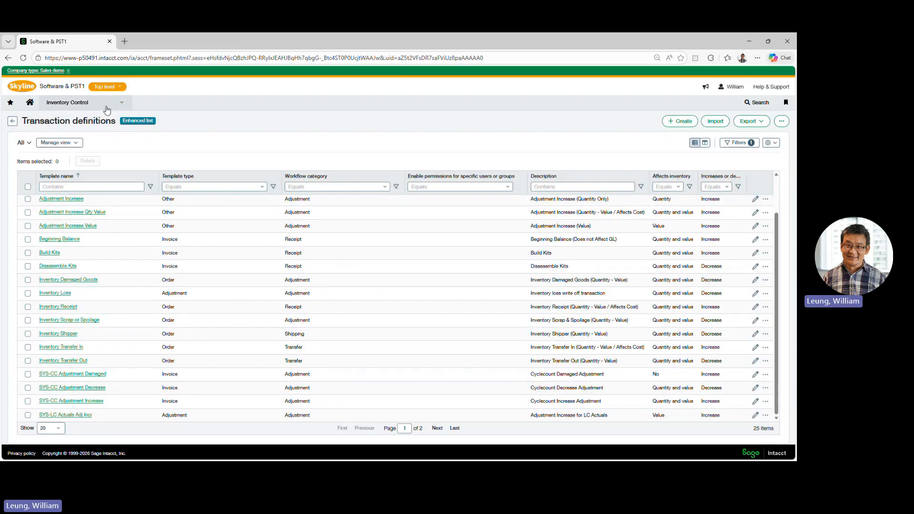
# Open the Order Entry transaction definitions and find the SYS-Fulfillment workflow in the list.
pyautogui.click(107, 107)
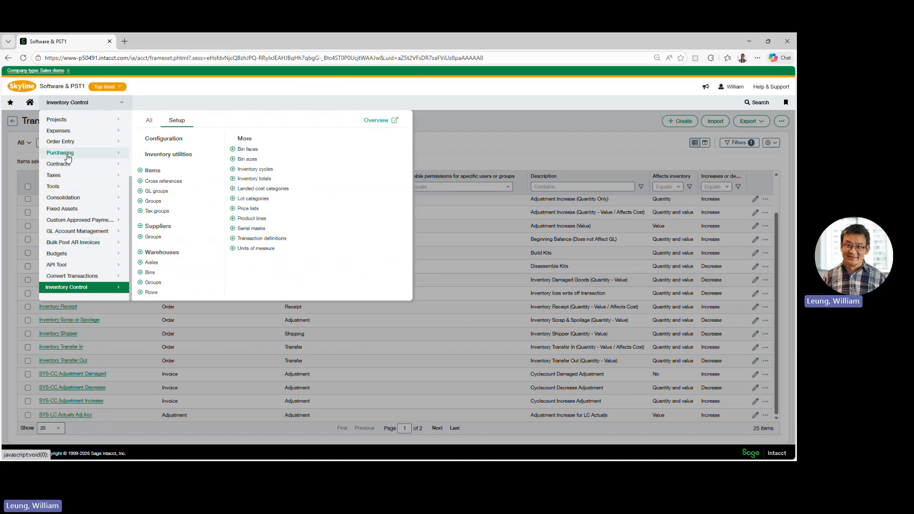
pyautogui.moveTo(62, 145)
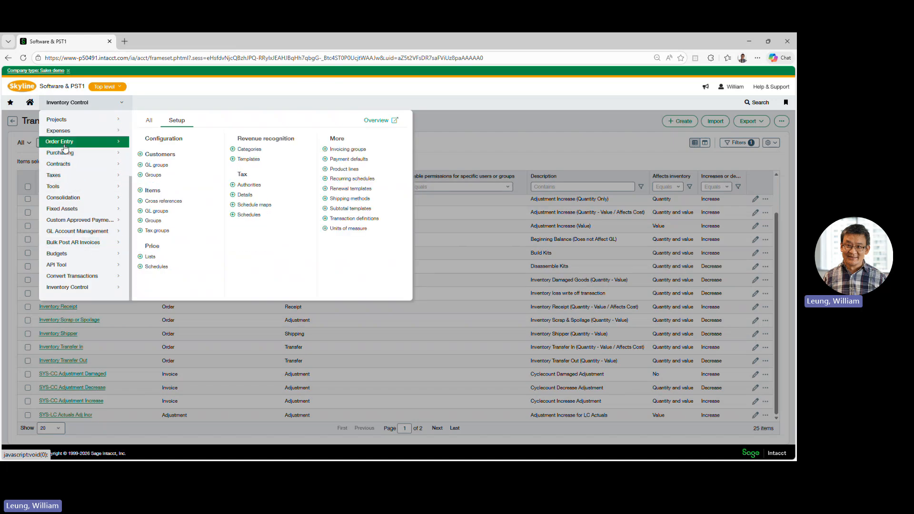
pyautogui.click(354, 219)
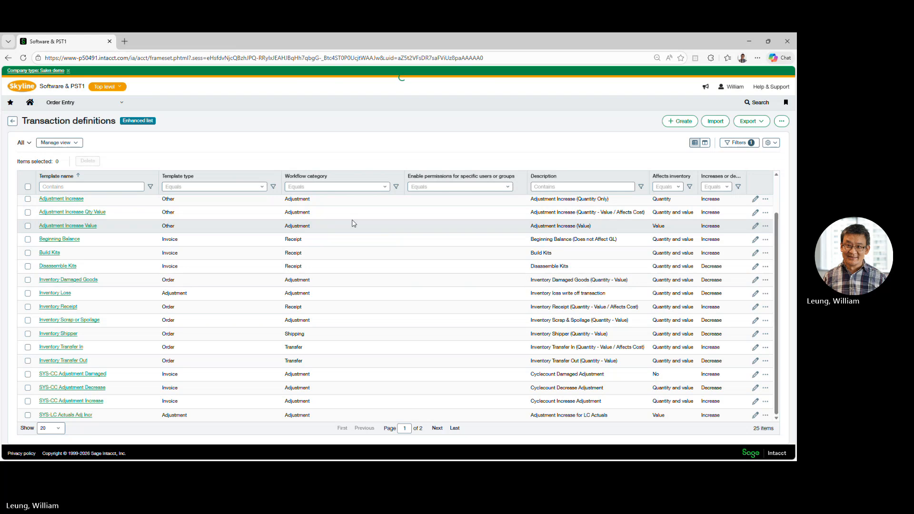
pyautogui.scroll(-3, 306, 351)
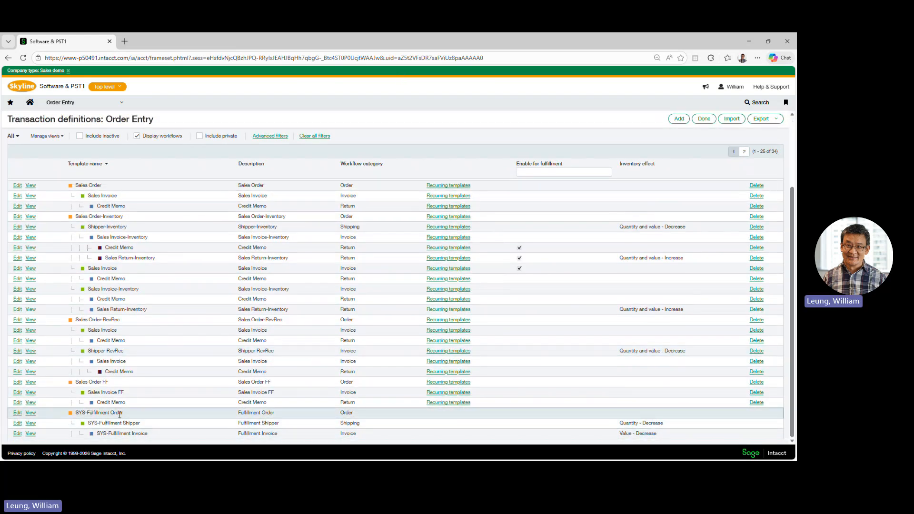
# Check the Enable for fulfillment option in the general settings of the SYS-Fulfillment Order definition and leave without saving.
pyautogui.click(17, 413)
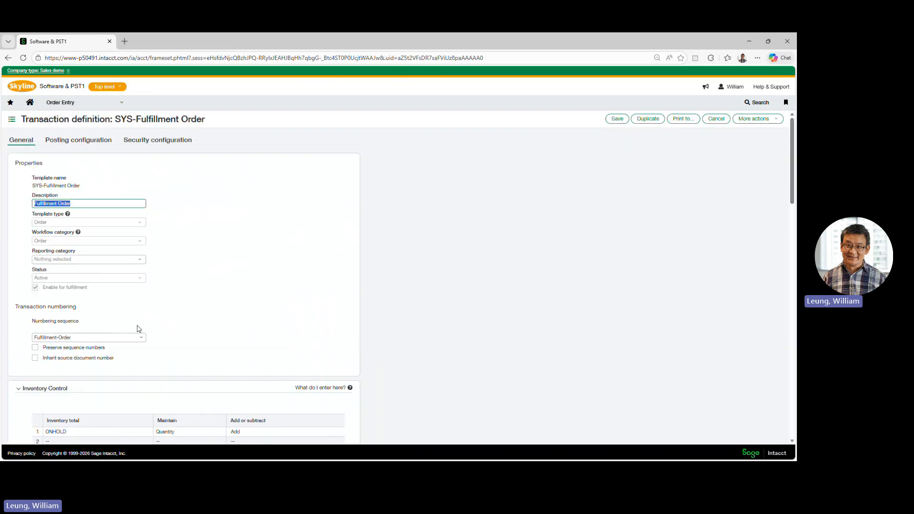
pyautogui.moveTo(44, 289); pyautogui.dragTo(88, 300)
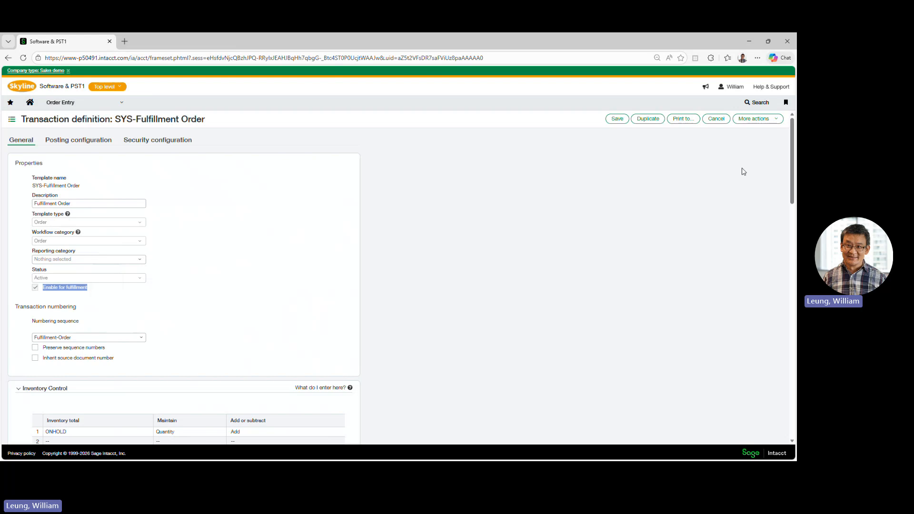
pyautogui.click(712, 121)
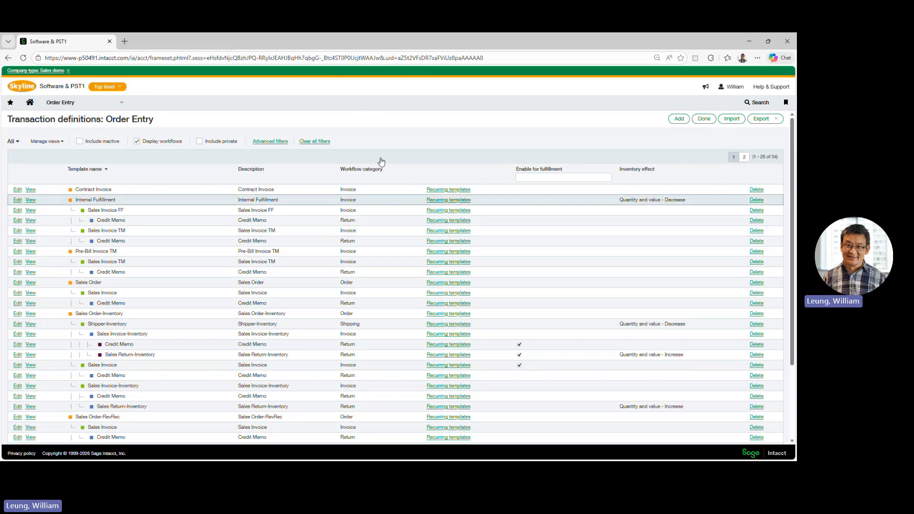
# Read the help on the Enable Supplies Inventory option in the Inventory Control configuration and leave without saving.
pyautogui.click(89, 110)
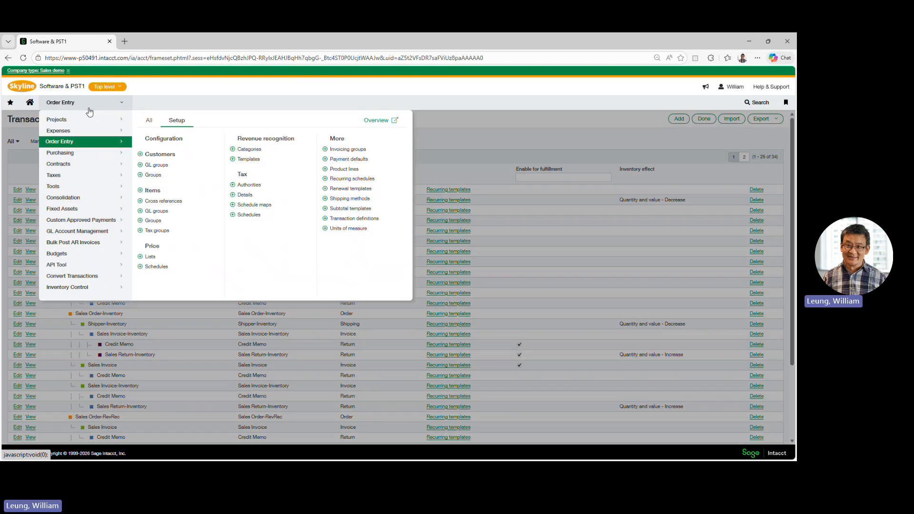
pyautogui.moveTo(105, 291)
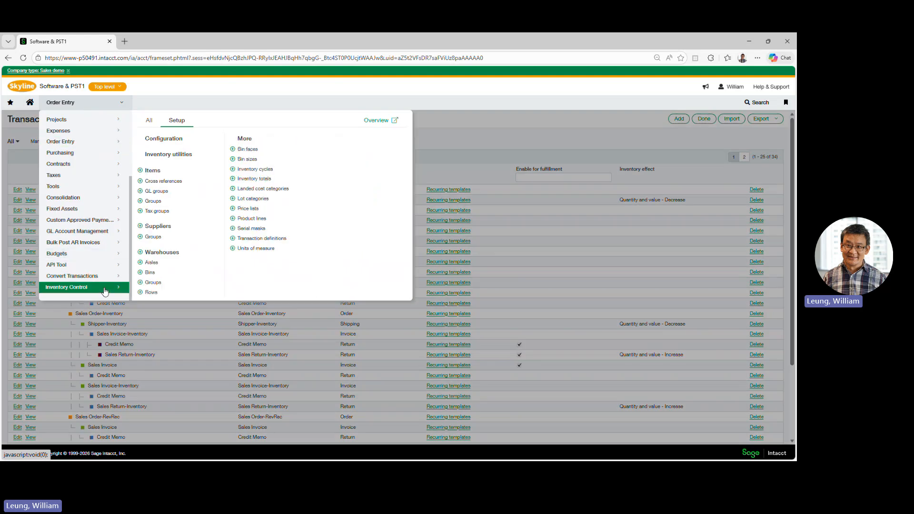
pyautogui.click(171, 142)
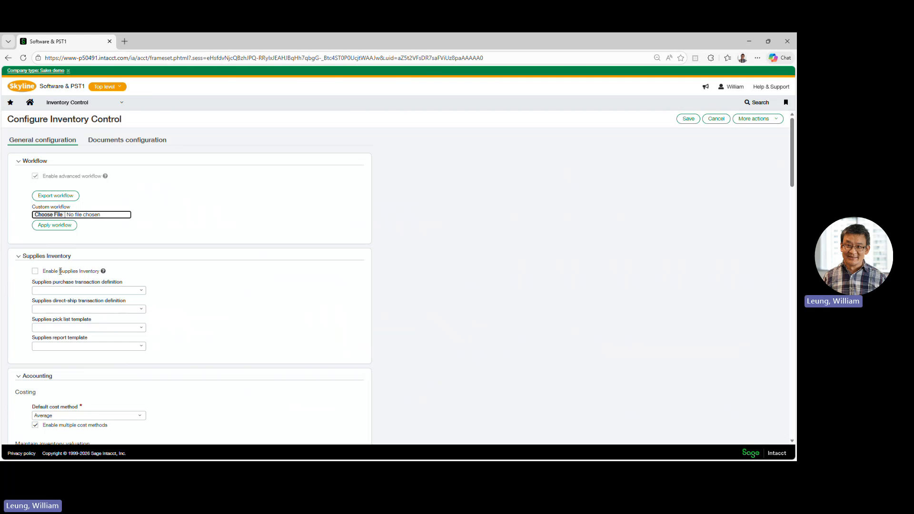
pyautogui.moveTo(60, 271); pyautogui.dragTo(98, 272)
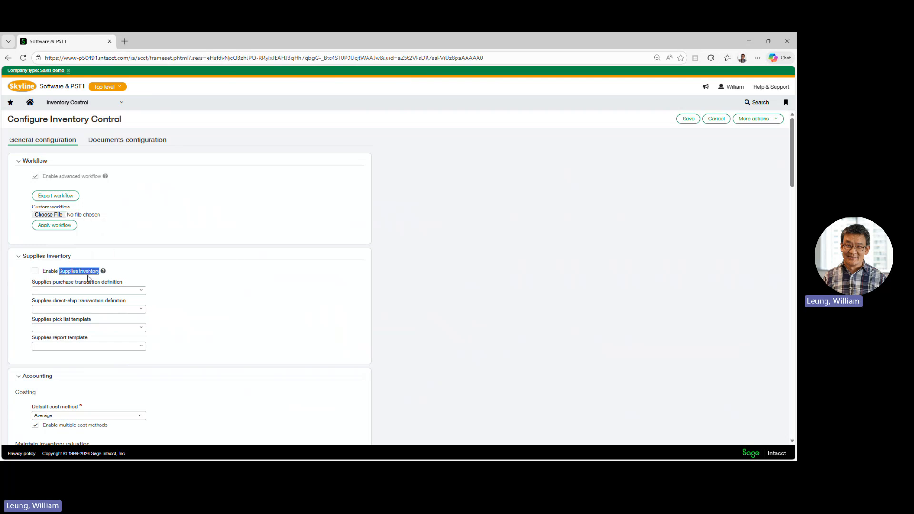
pyautogui.click(105, 276)
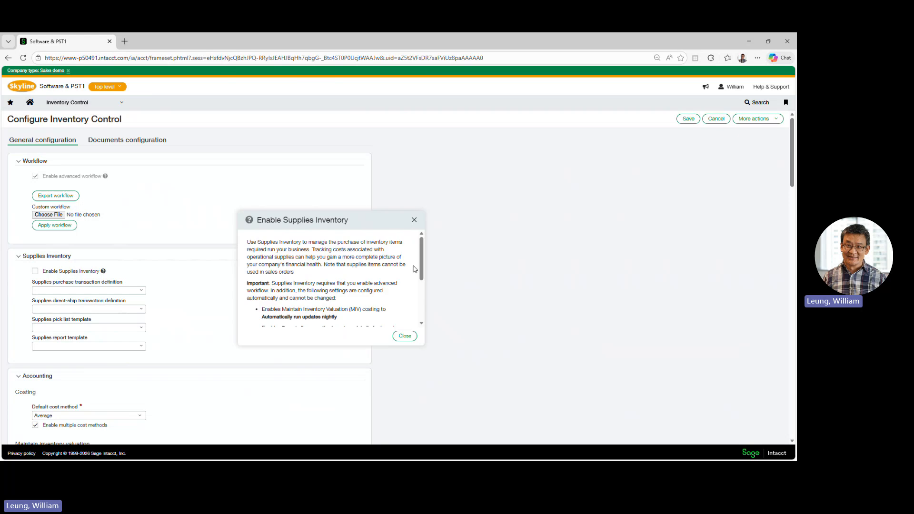
pyautogui.moveTo(423, 271); pyautogui.dragTo(427, 299)
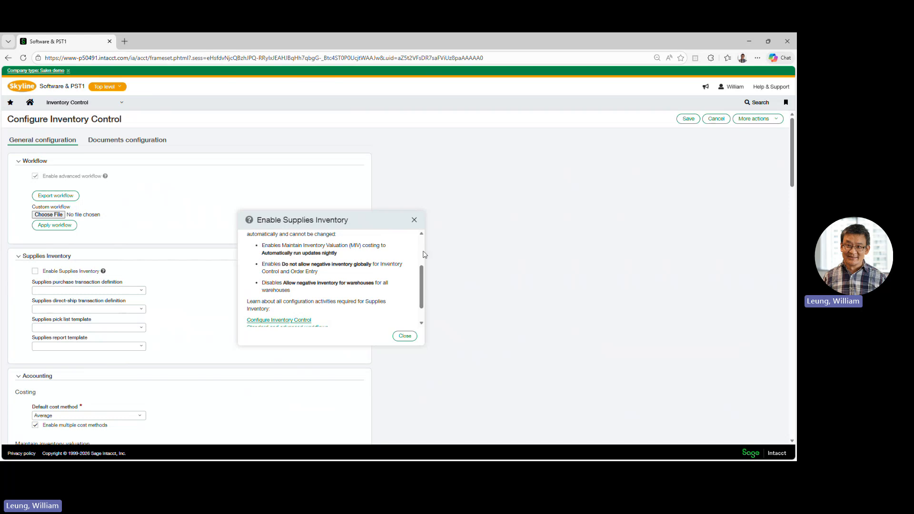
pyautogui.click(414, 220)
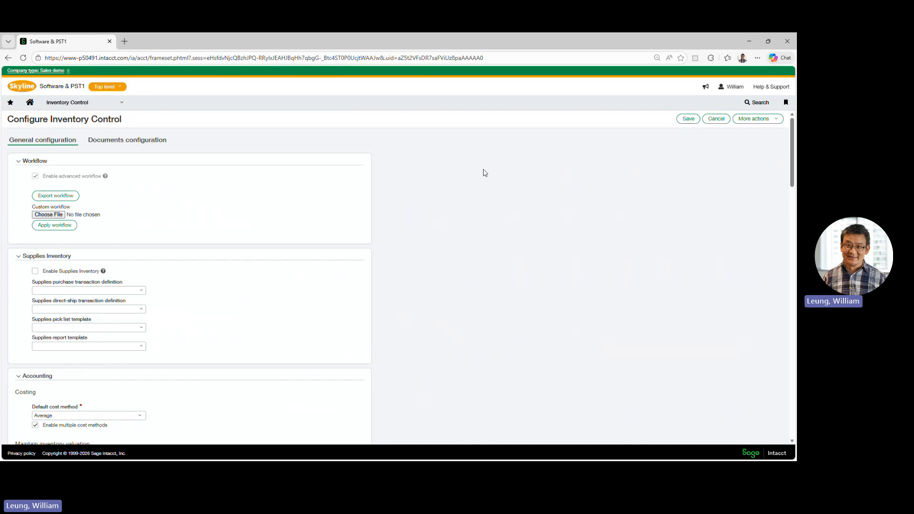
pyautogui.click(717, 119)
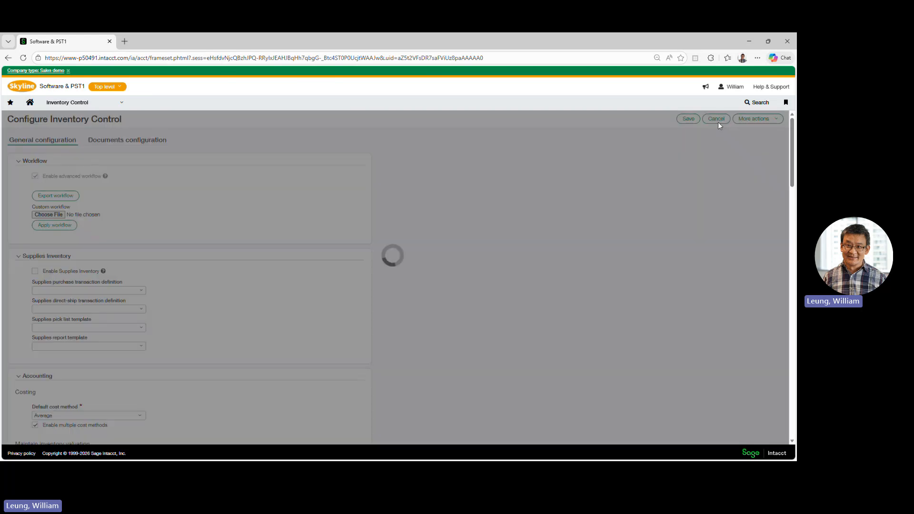